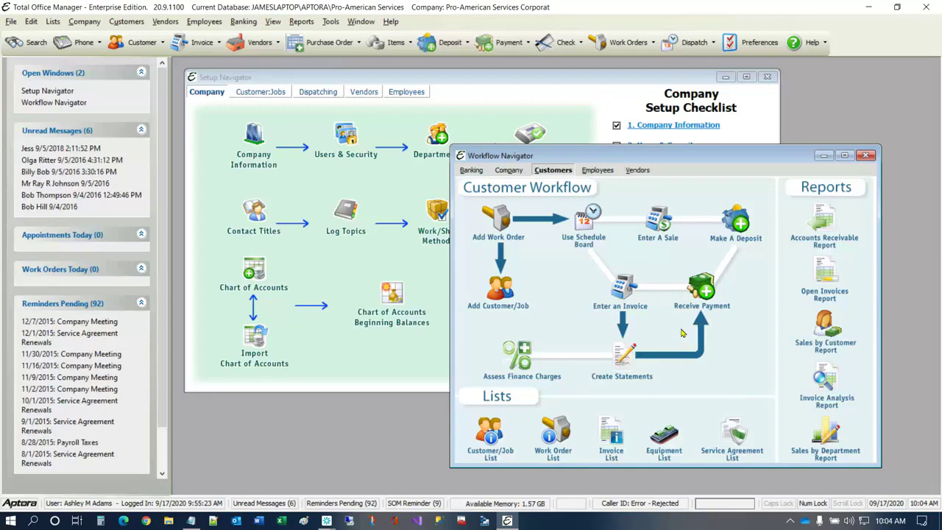
- Clear the workspace by closing the Workflow Navigator and Setup Navigator and hiding the side pane of messages and reminders
left_click_drag(767, 155, 798, 165)
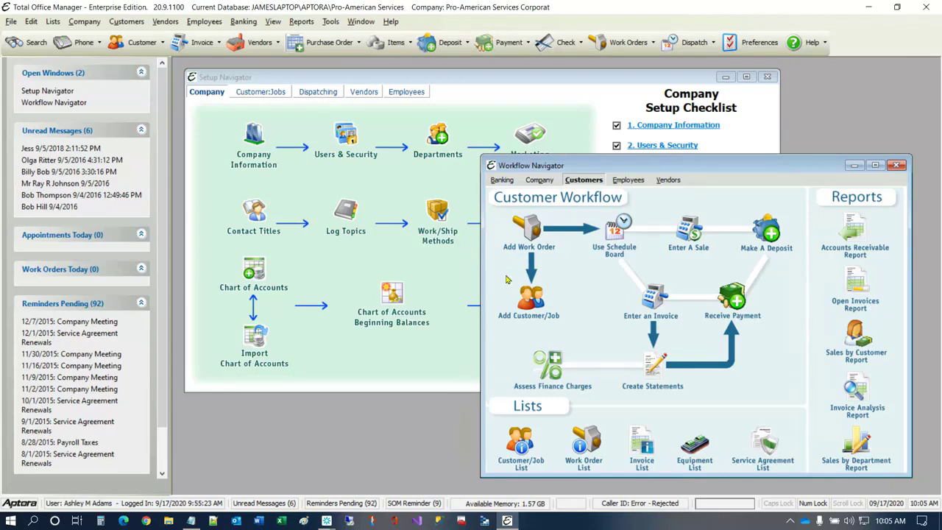
left_click(898, 165)
left_click(767, 78)
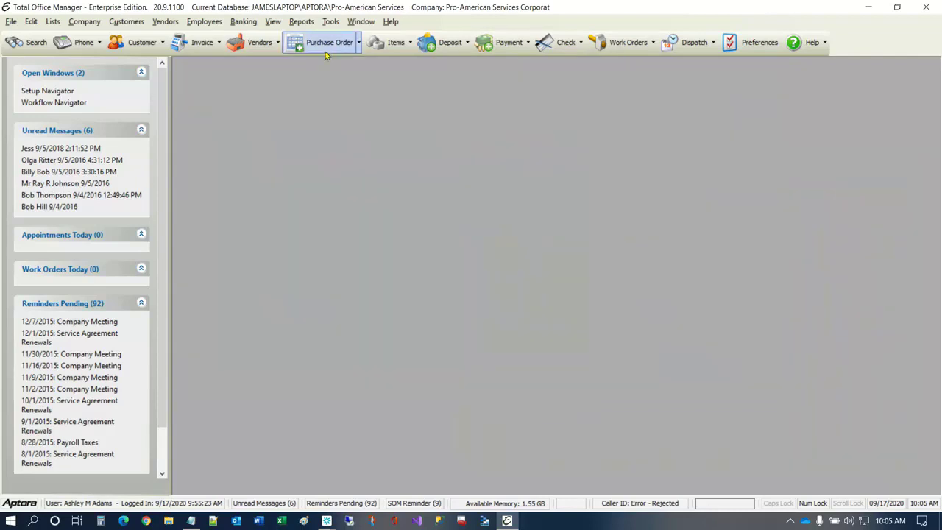
left_click(273, 21)
left_click(269, 52)
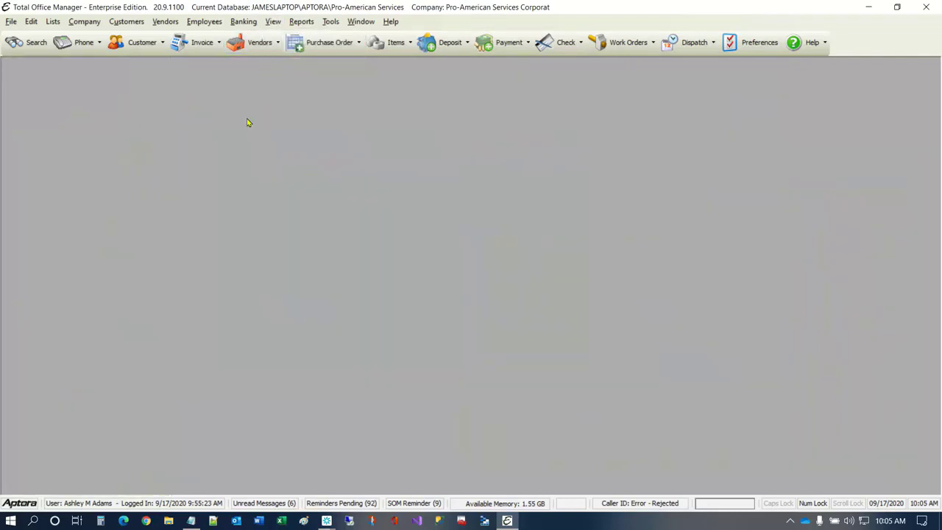
- Open the Marketing Type List, view the "Billboard - I35 and Lamar" marketing type's details, and close that record
left_click(83, 22)
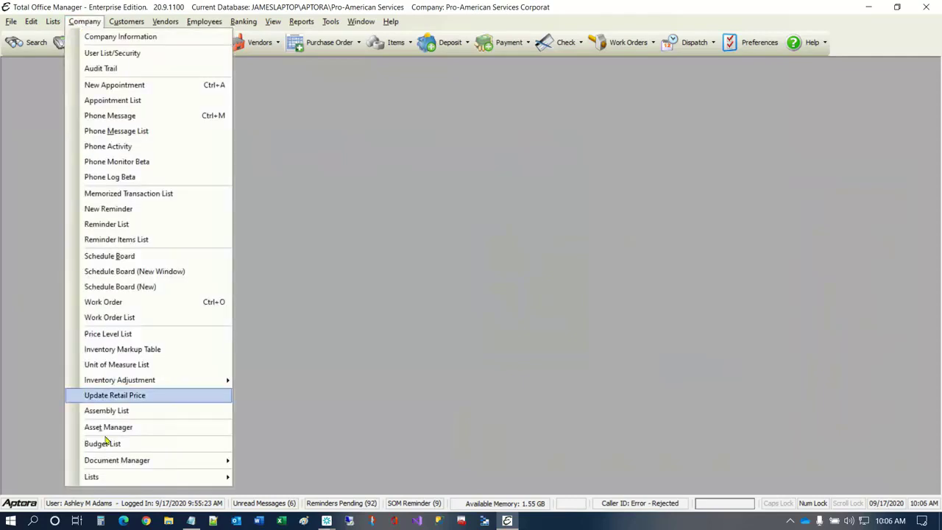
mouse_move(175, 479)
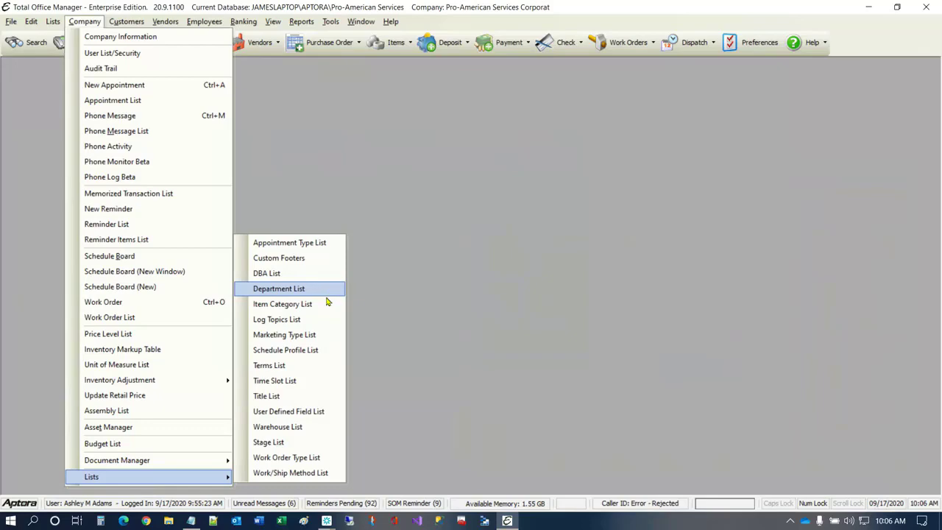
left_click(294, 336)
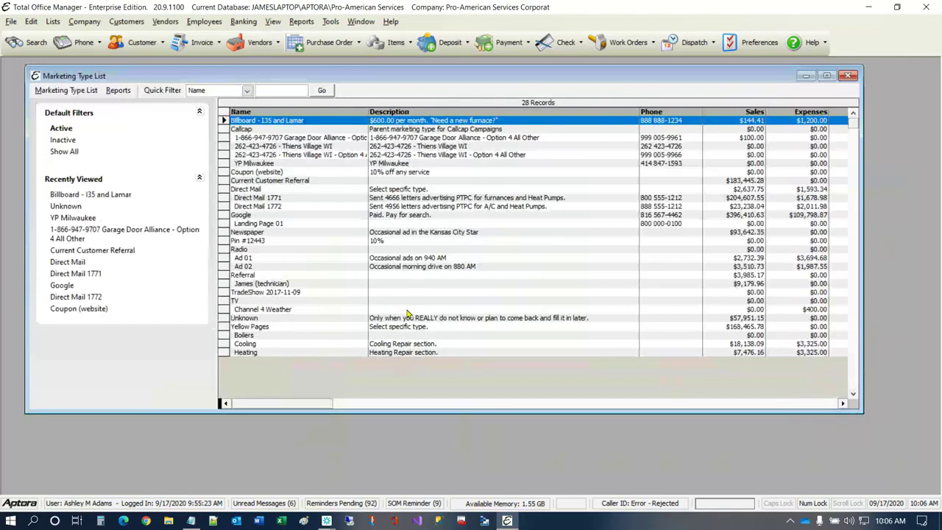
double_click(297, 120)
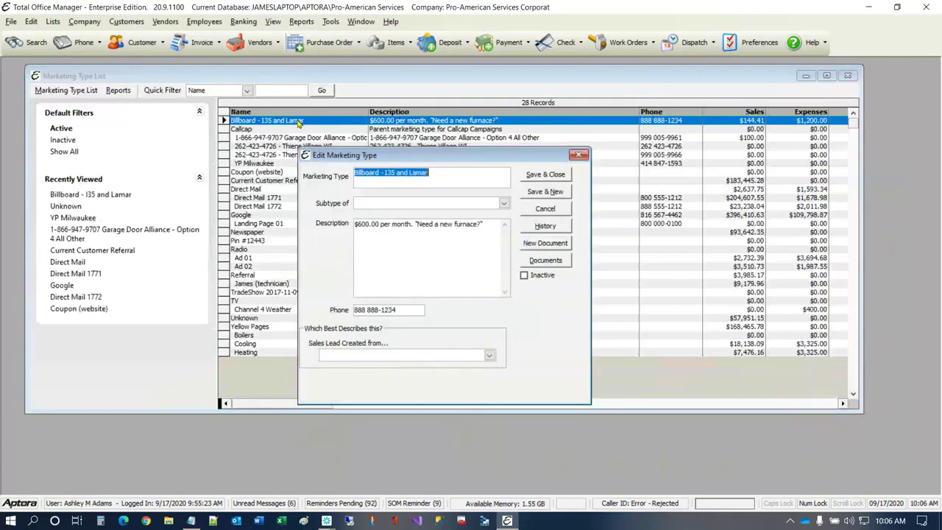
left_click(380, 180)
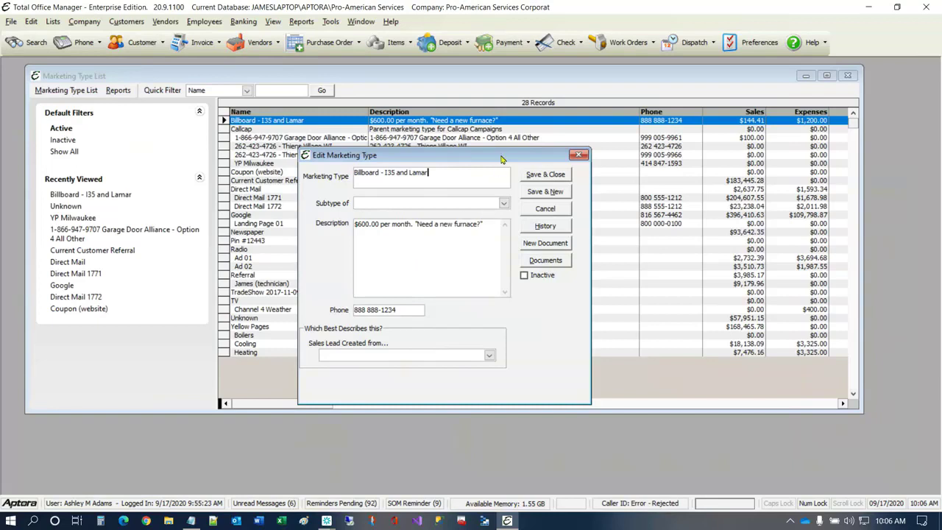
left_click(580, 156)
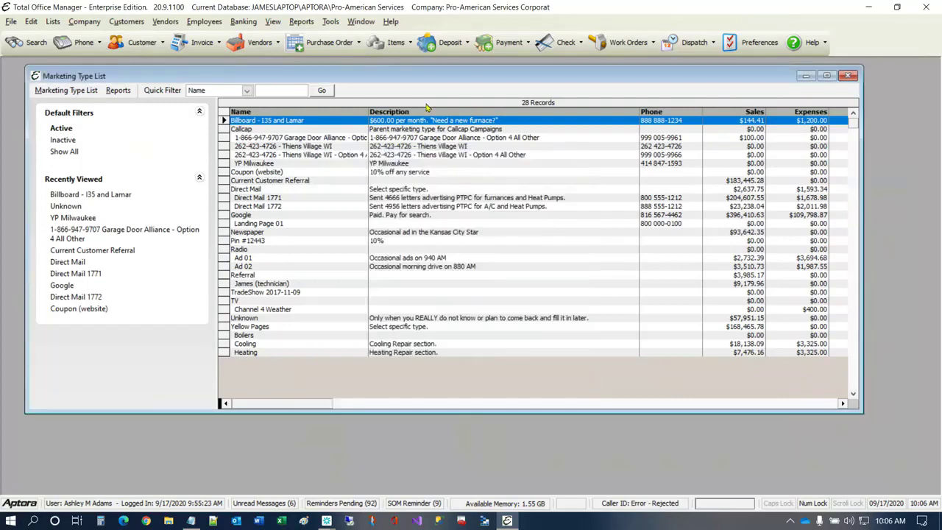
- Open the Asset Manager and view the additional information of the Service Truck #1 asset, dismissing its notes
left_click(83, 22)
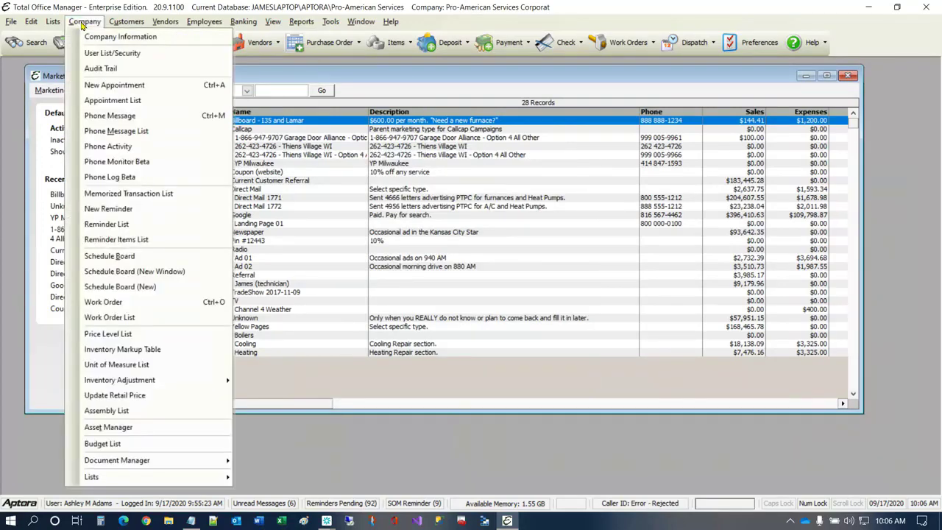
left_click(104, 425)
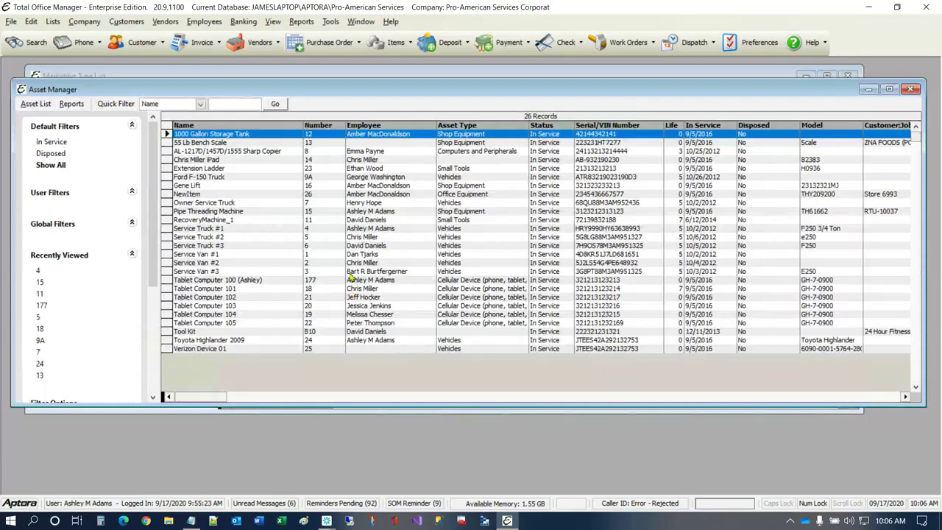
left_click(200, 229)
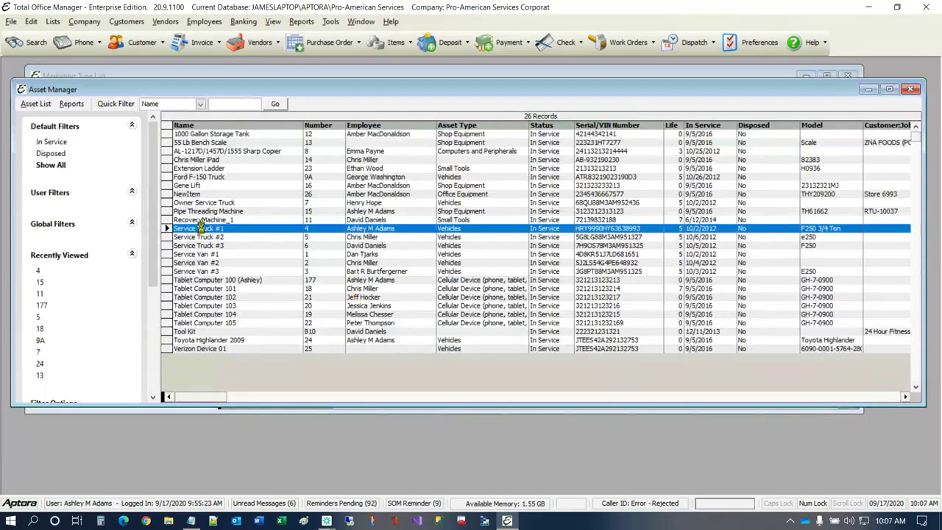
double_click(200, 229)
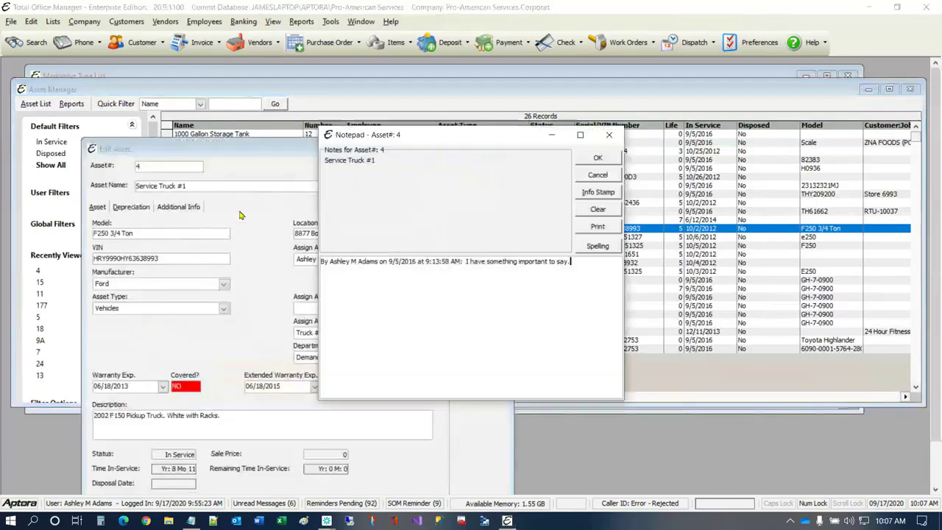
left_click(596, 160)
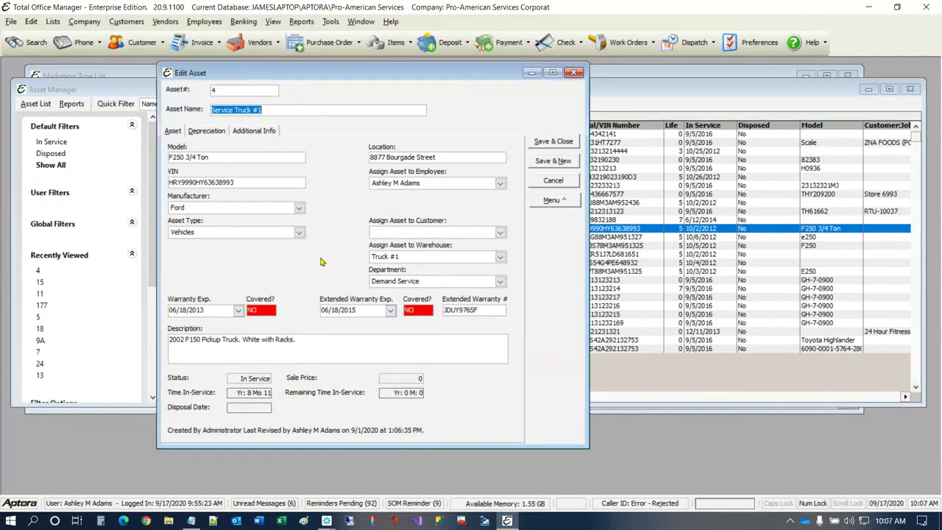
left_click(256, 132)
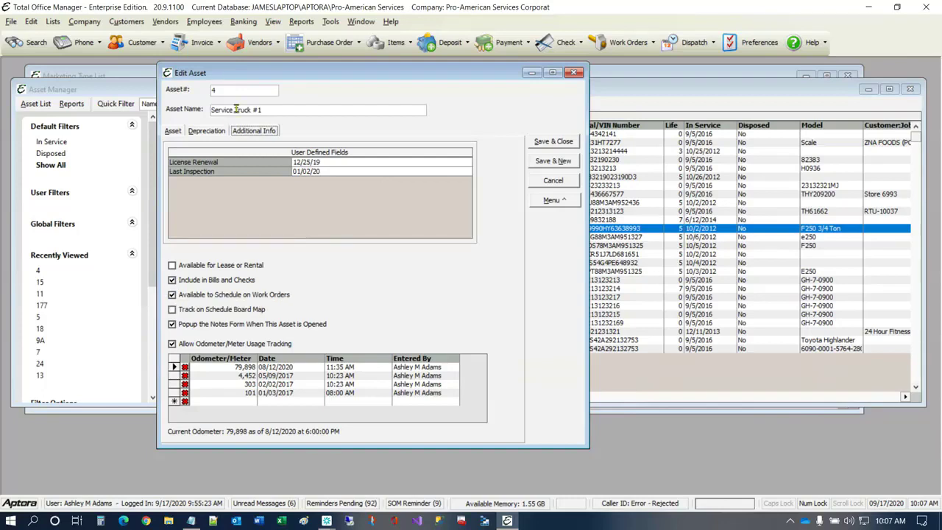
- Close the Service Truck #1 record, the Asset Manager and the Marketing Type List
left_click(244, 22)
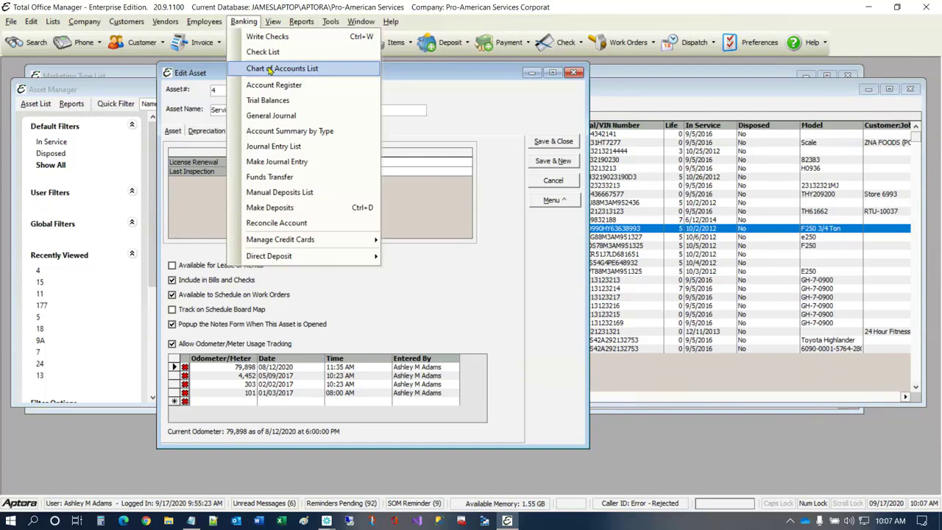
left_click(510, 126)
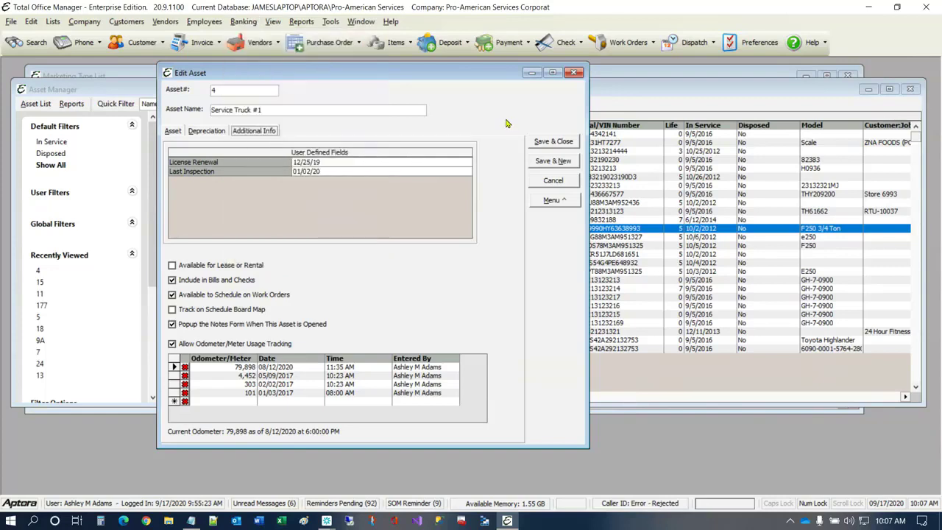
left_click(290, 111)
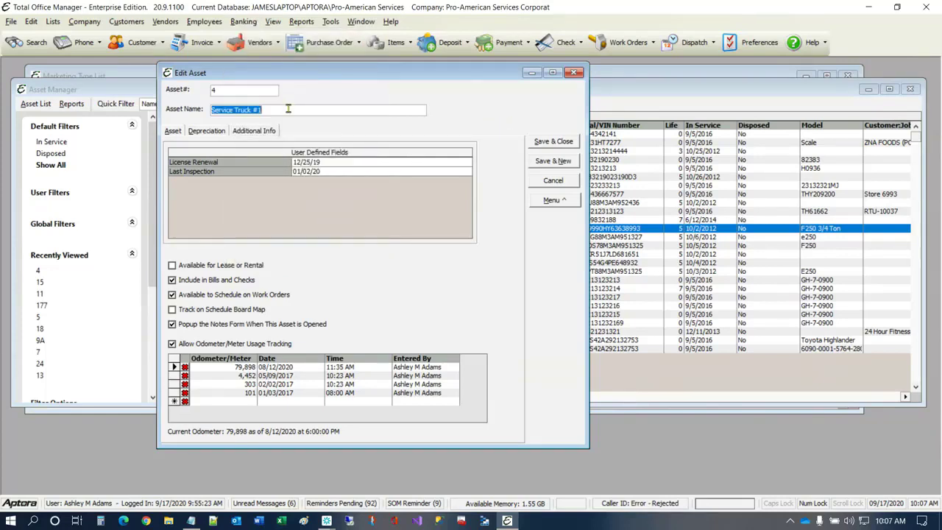
left_click(310, 163)
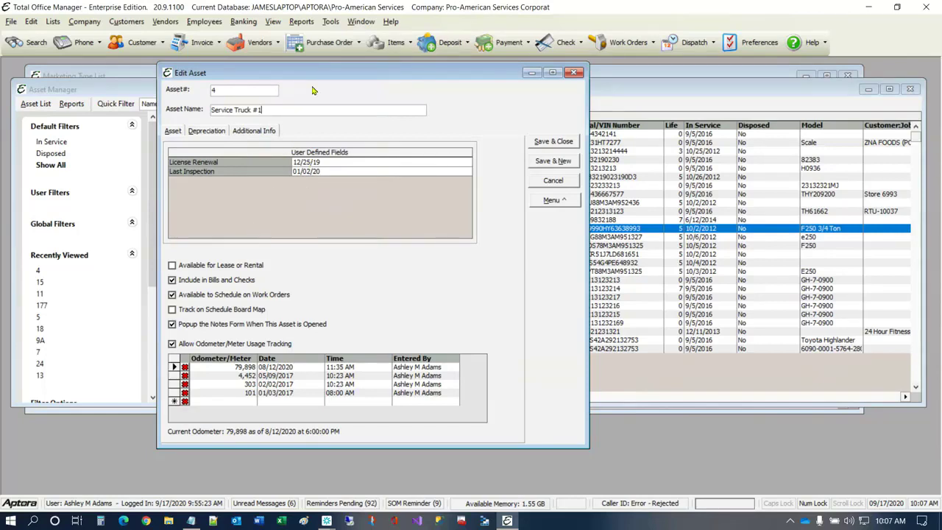
left_click(569, 73)
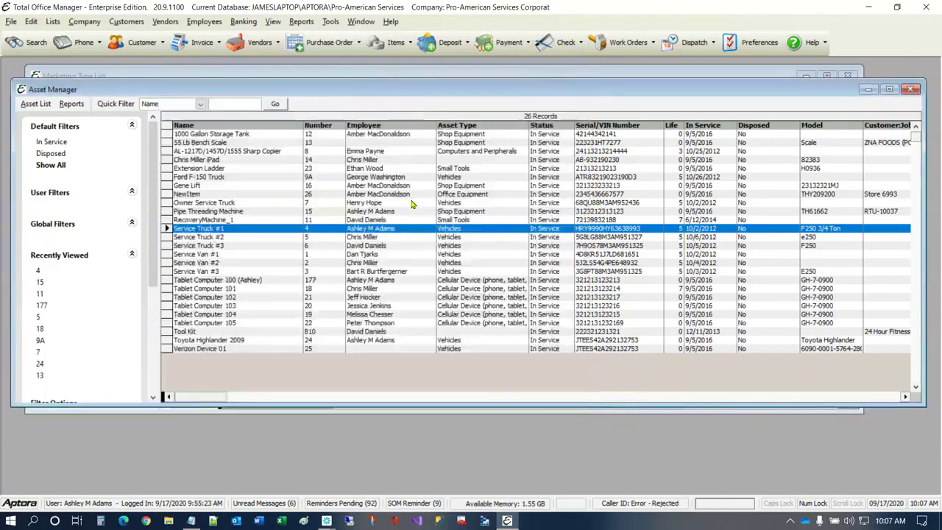
left_click(201, 153)
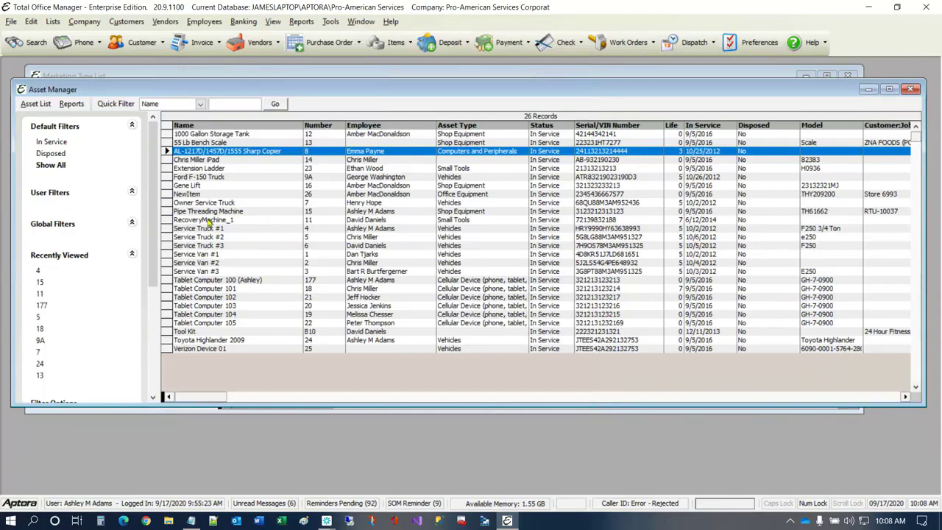
left_click(911, 89)
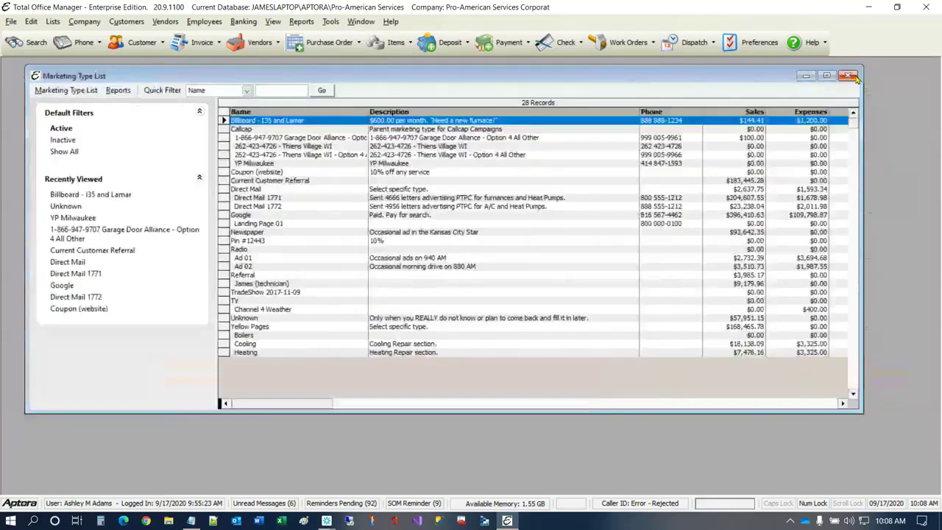
left_click(847, 75)
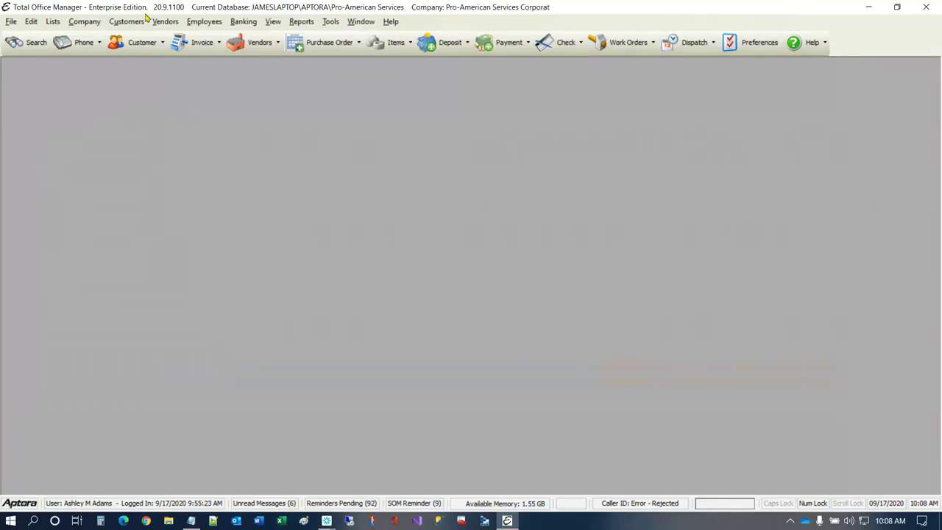
- Start a new vendor bill and choose Hansen as the vendor
left_click(167, 22)
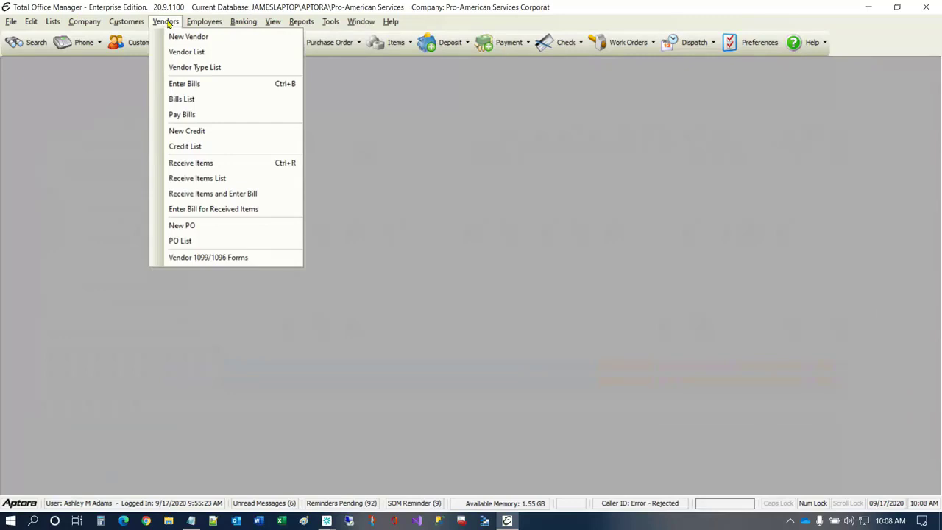
left_click(189, 83)
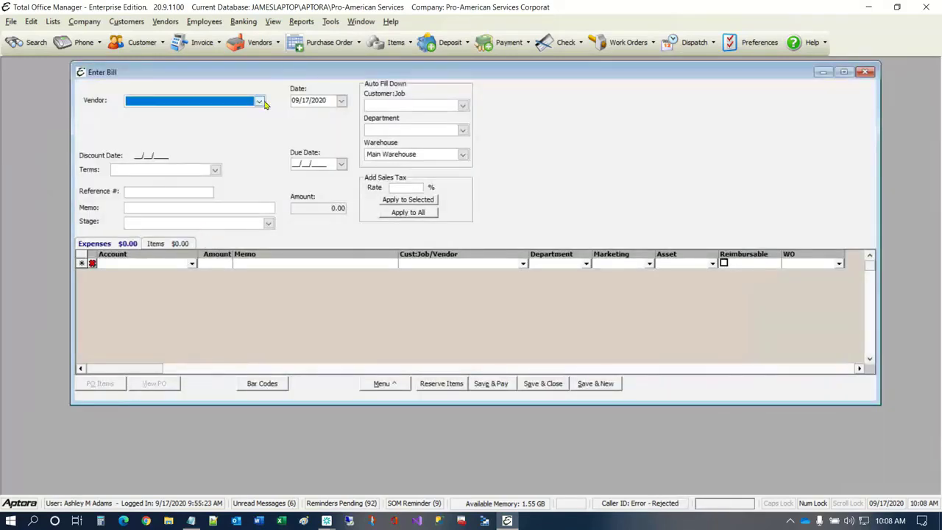
left_click(260, 102)
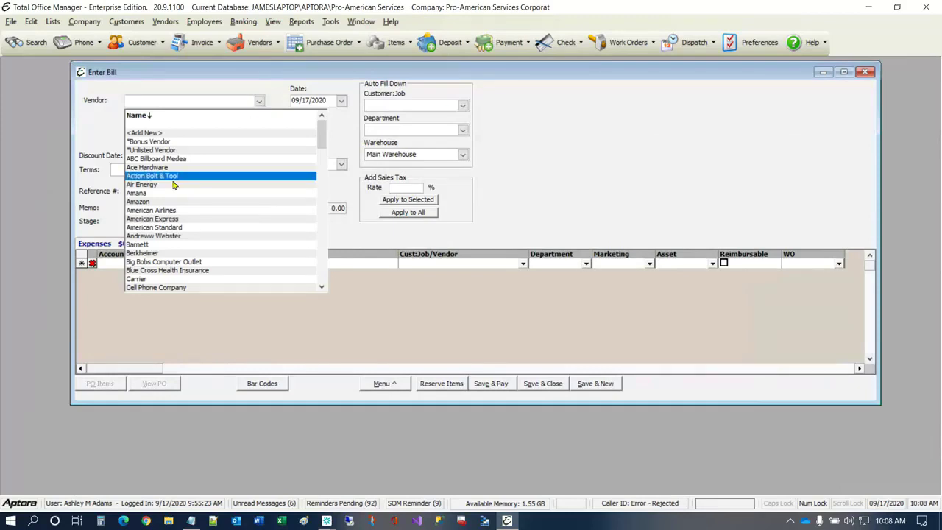
scroll(177, 185, "down", 7)
scroll(176, 185, "down", 15)
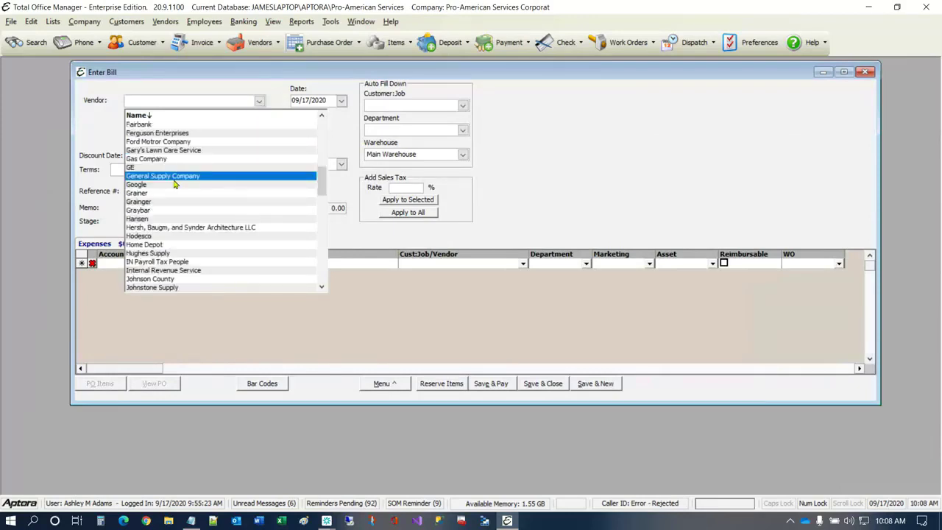
scroll(192, 145, "down", 12)
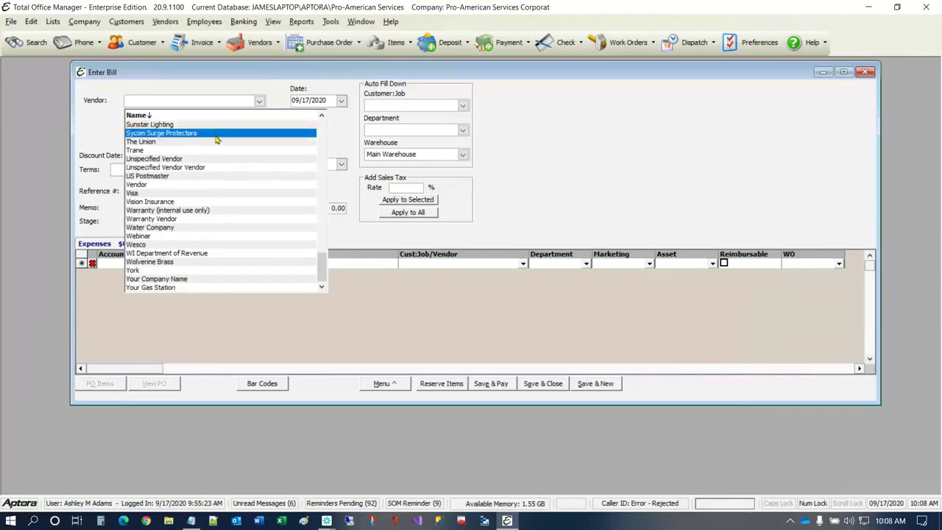
scroll(217, 139, "up", 8)
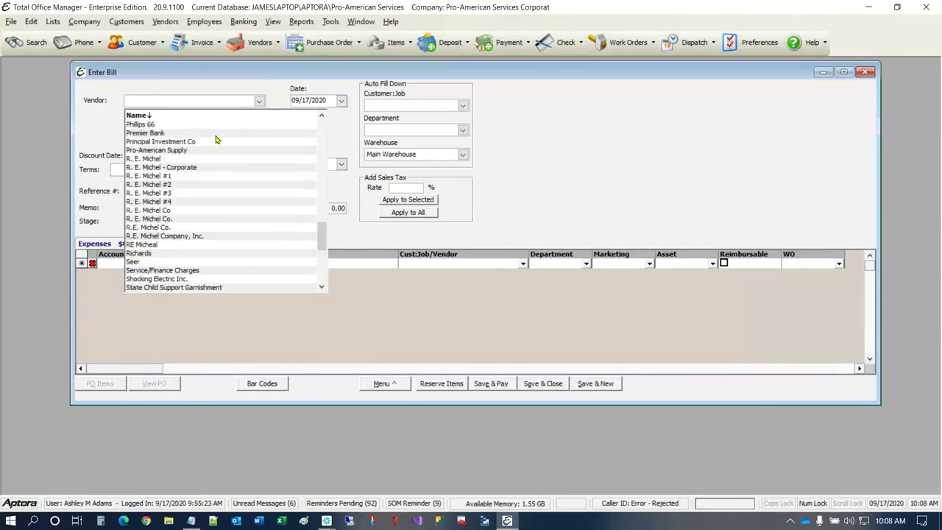
scroll(216, 139, "up", 5)
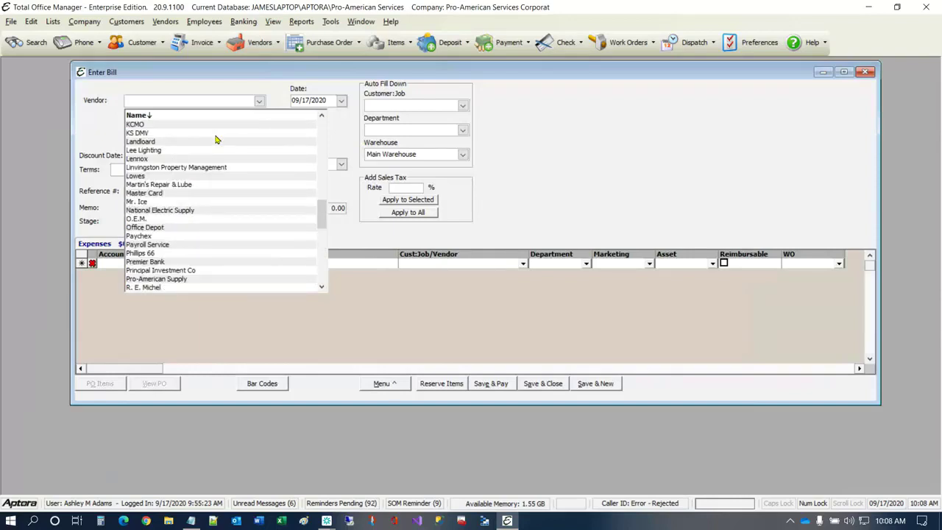
scroll(216, 139, "up", 6)
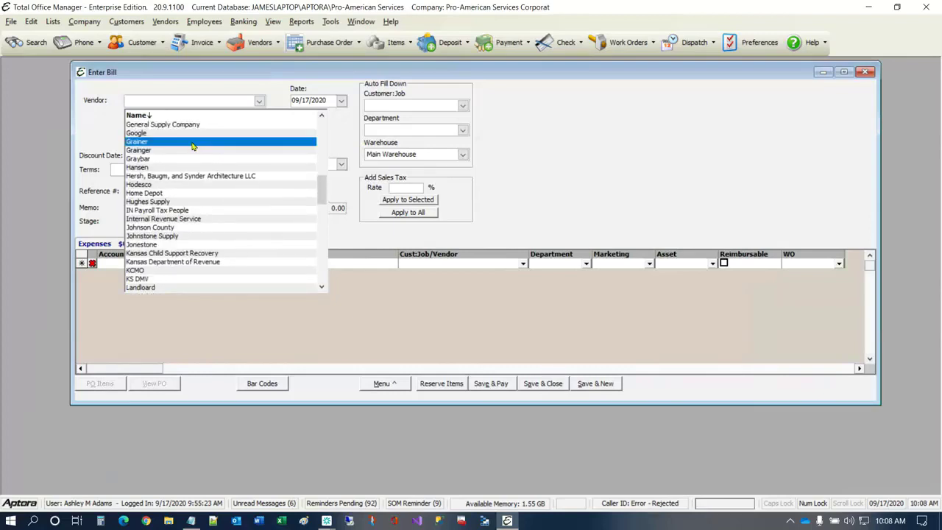
left_click(190, 167)
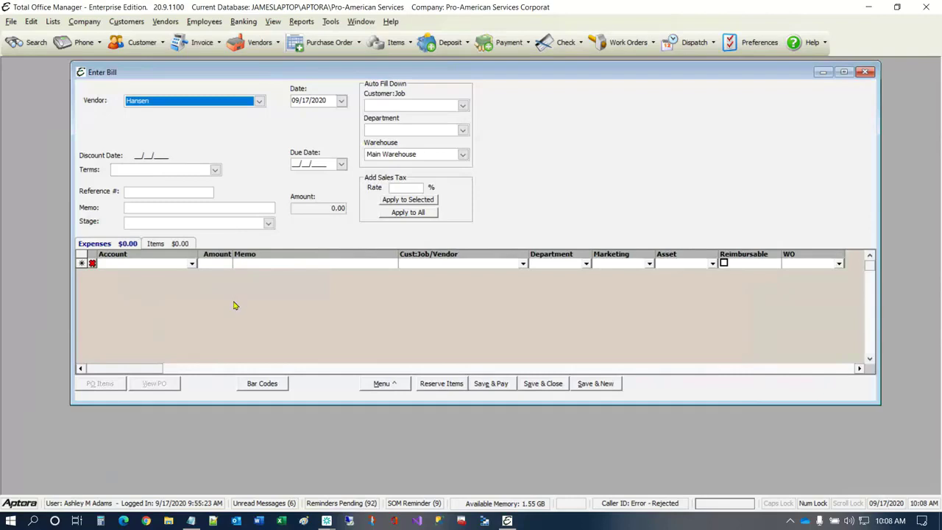
- Assign the first expense line of the Hansen bill to the Advetising & Marketing account with an amount of 885.00
left_click(181, 276)
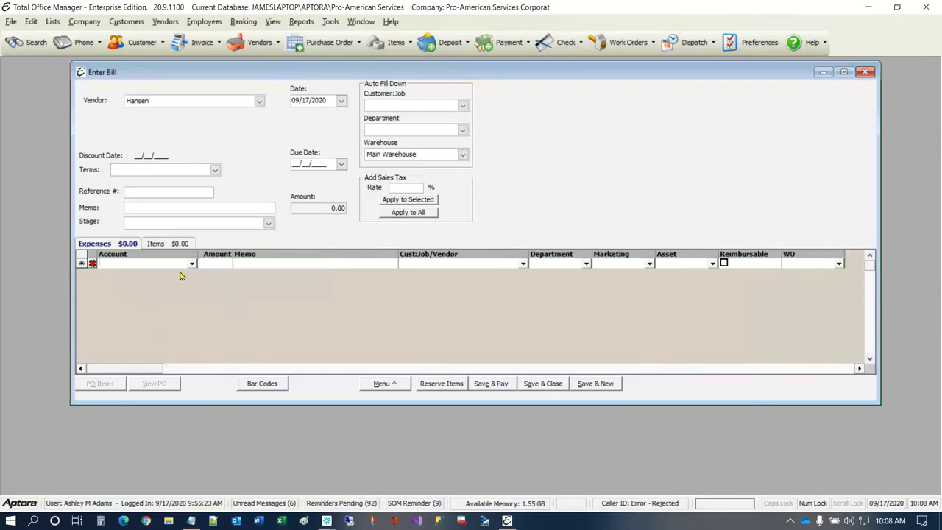
left_click(193, 265)
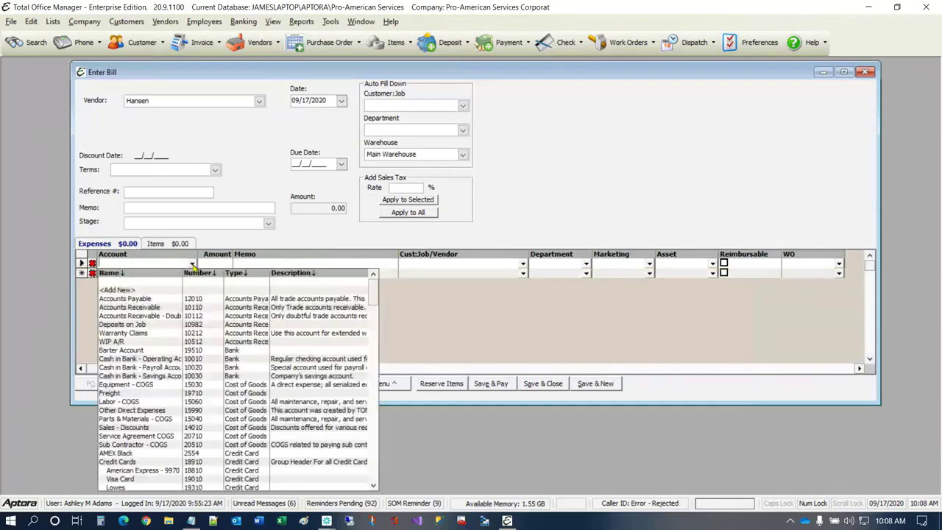
type("Accounts Payable")
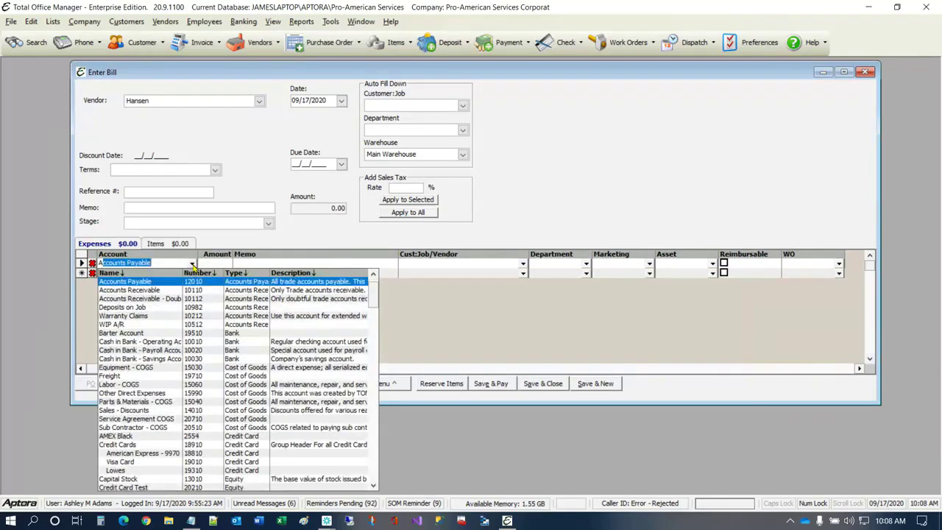
scroll(147, 324, "down", 3)
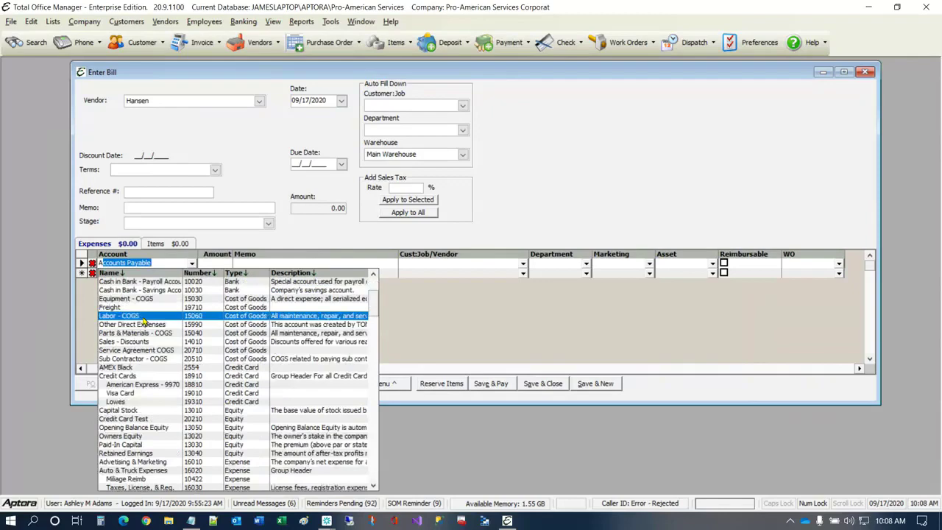
scroll(143, 322, "down", 5)
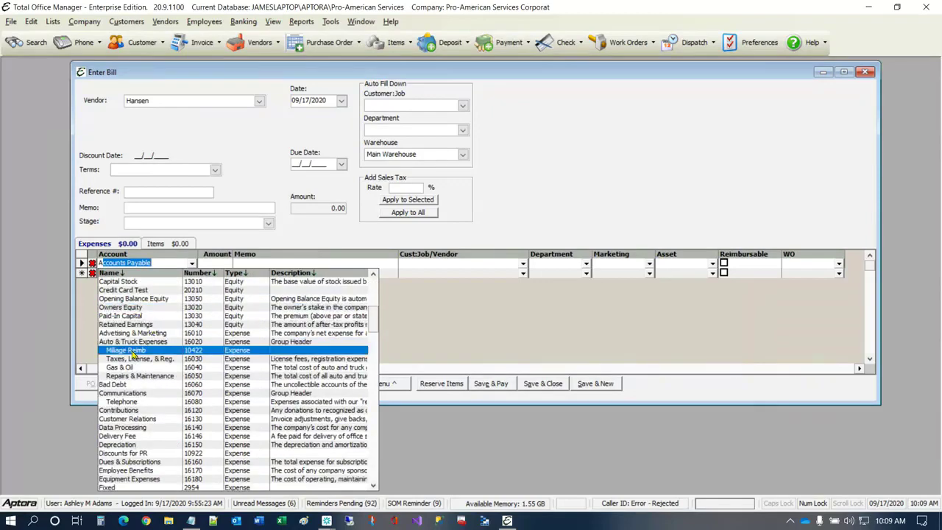
scroll(129, 355, "down", 8)
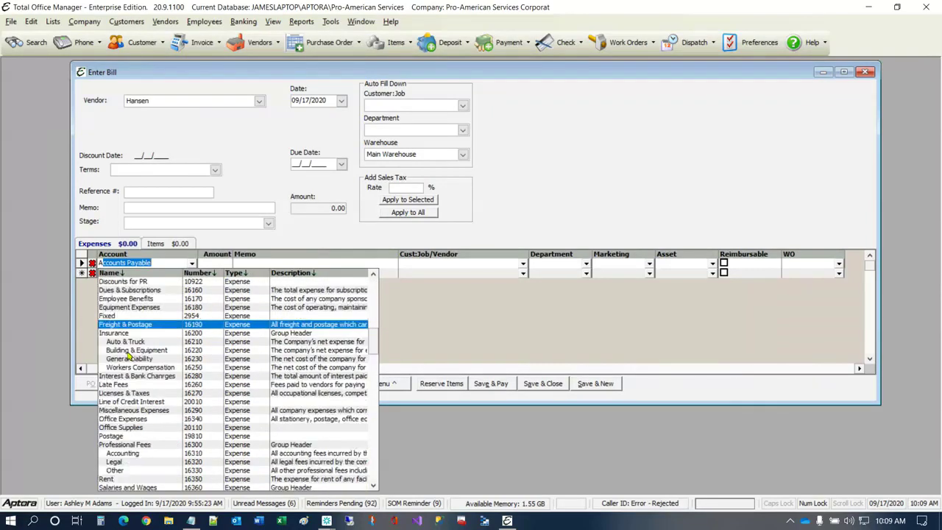
scroll(177, 341, "down", 1)
scroll(165, 343, "down", 2)
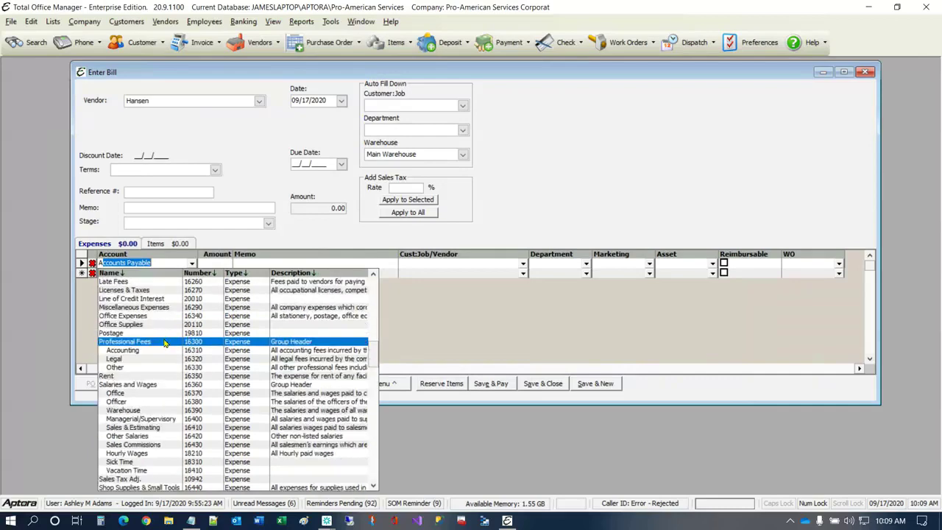
scroll(165, 343, "up", 1)
scroll(165, 343, "up", 5)
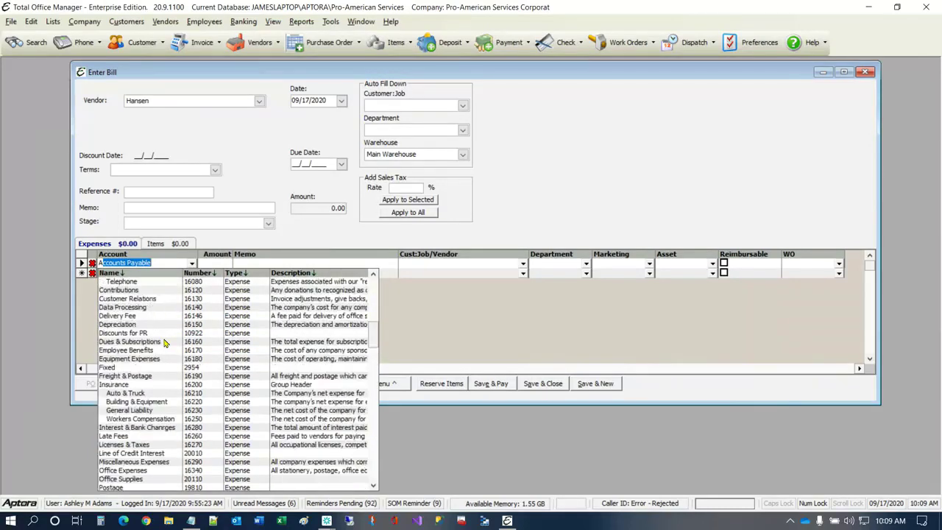
scroll(165, 343, "up", 4)
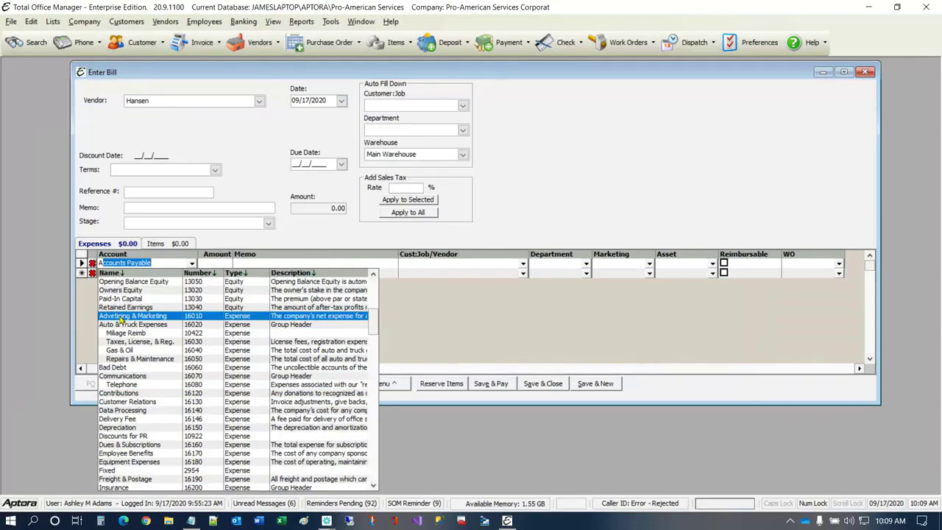
left_click(115, 317)
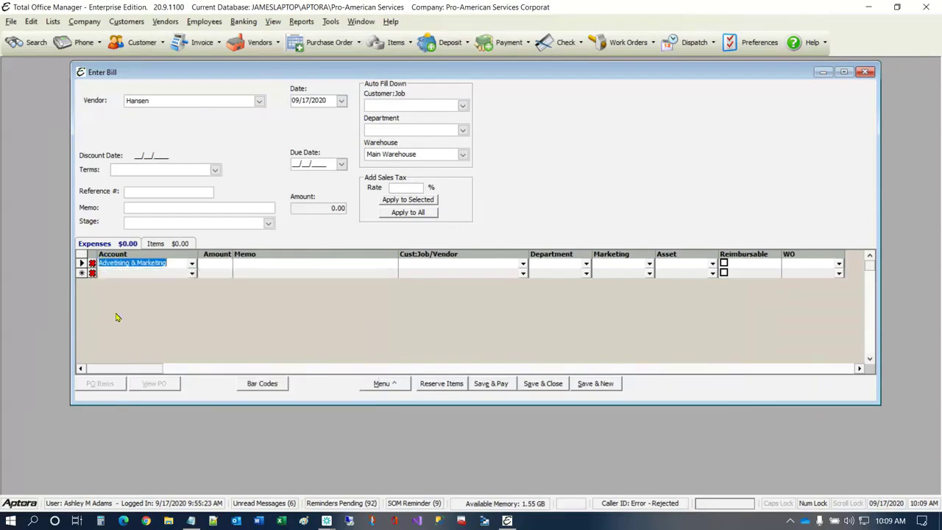
left_click(220, 265)
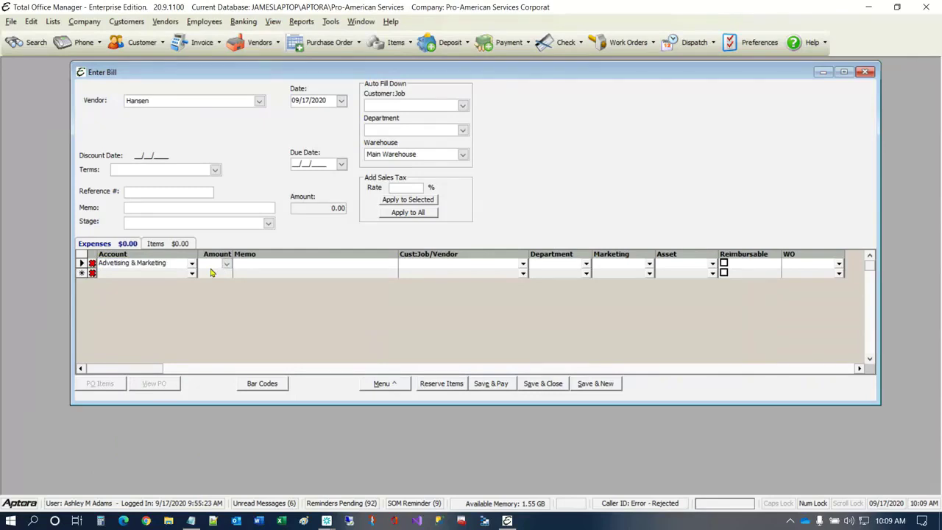
type("885")
- Enter the memo "Direct mail - offer 37373" on the expense line and link it to the Direct Mail 1771 marketing type
left_click(243, 266)
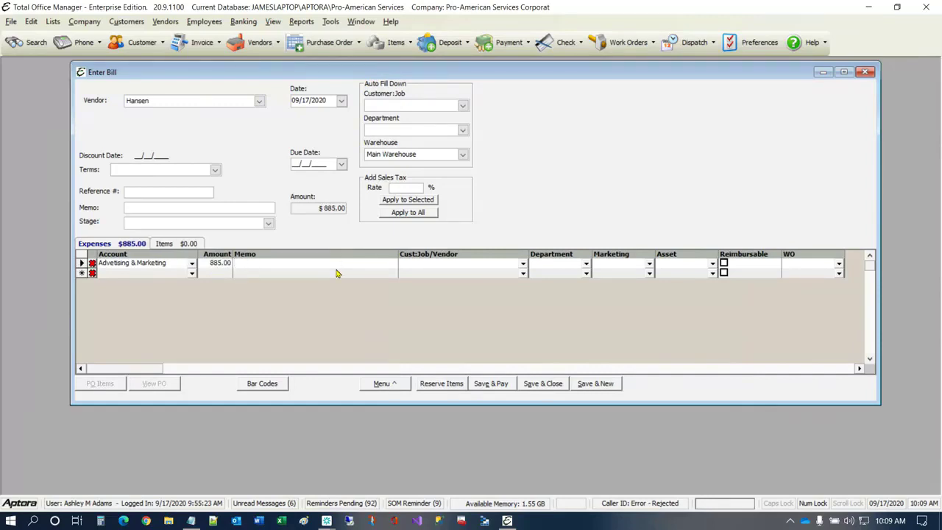
type("Direct mail - offer 37373")
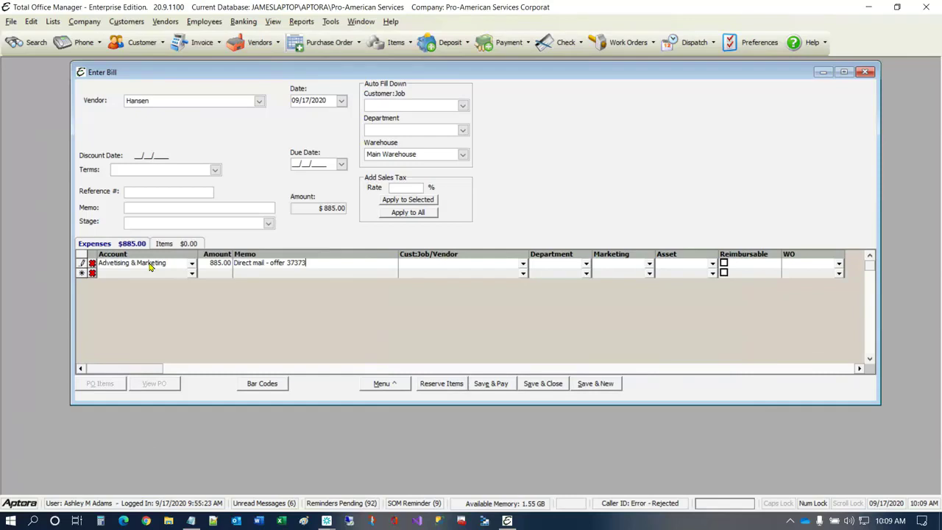
left_click(651, 264)
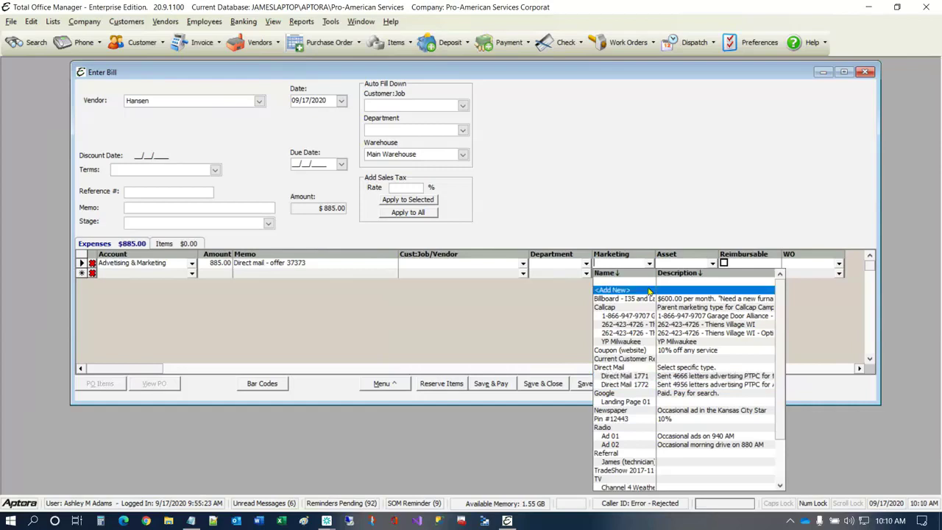
left_click(642, 376)
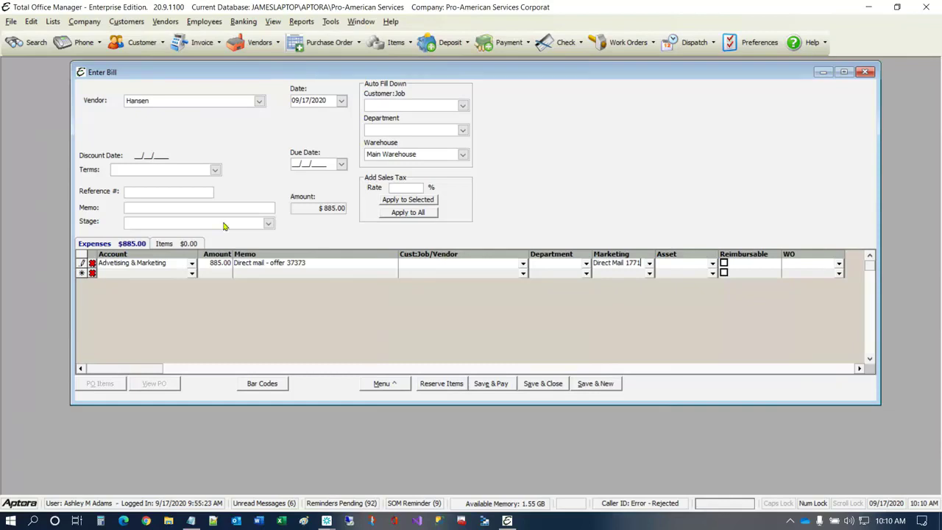
- Set the bill's terms to 2% 10 Net 30 and enter its reference number
left_click(214, 170)
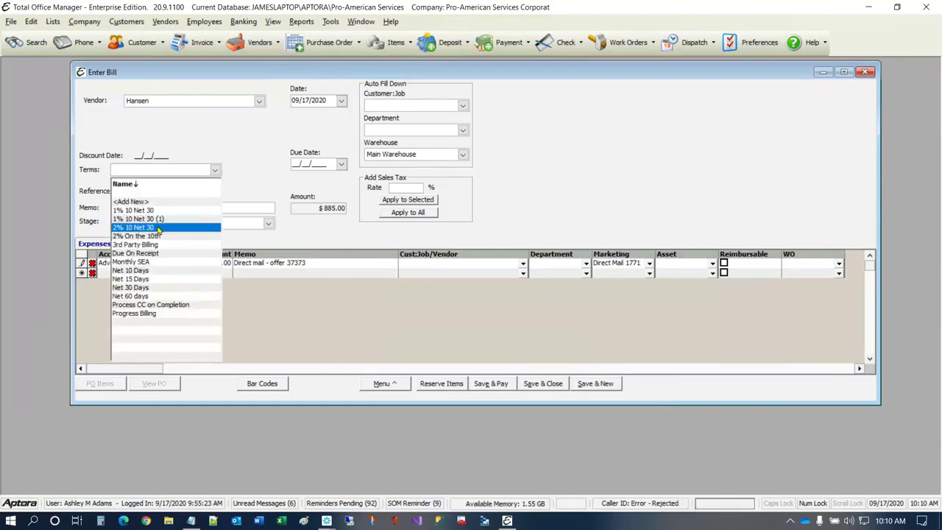
left_click(157, 231)
left_click(163, 193)
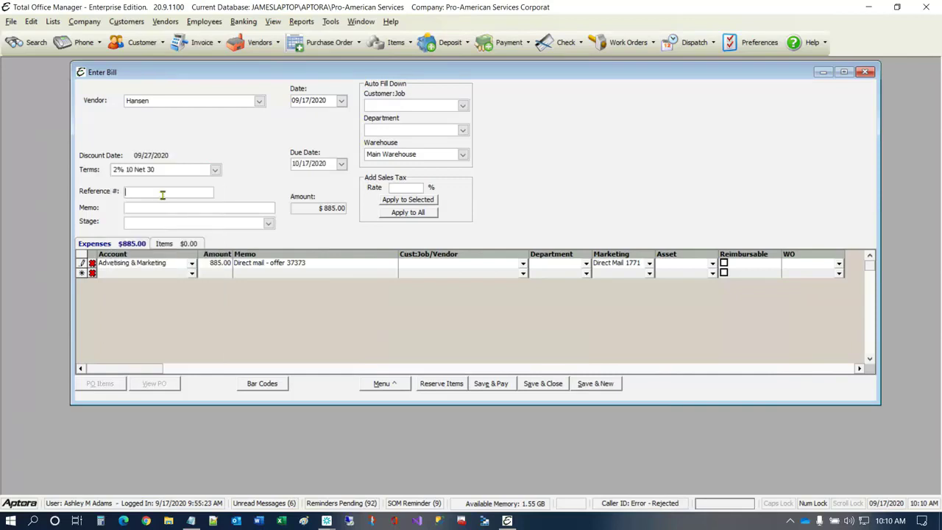
type("45544554545344543")
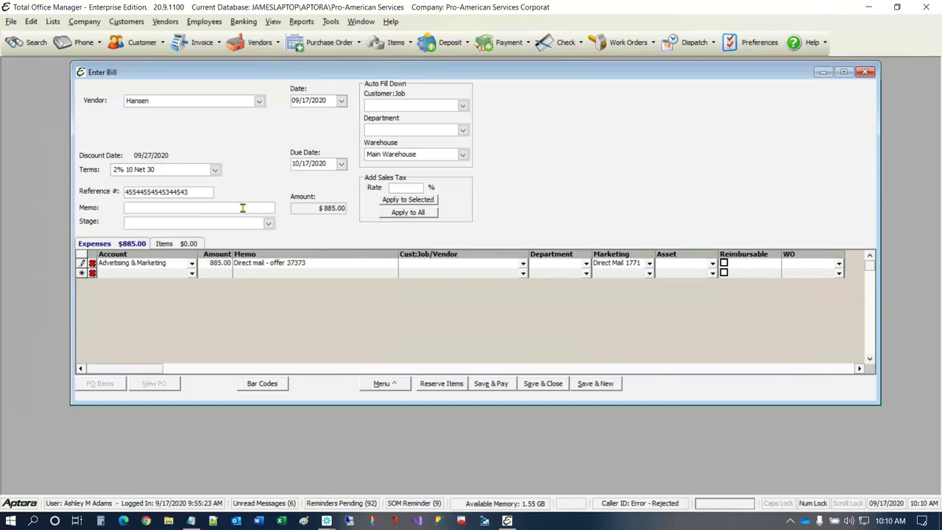
- Set the bill's stage to Stage One, then save and close the bill
left_click(269, 223)
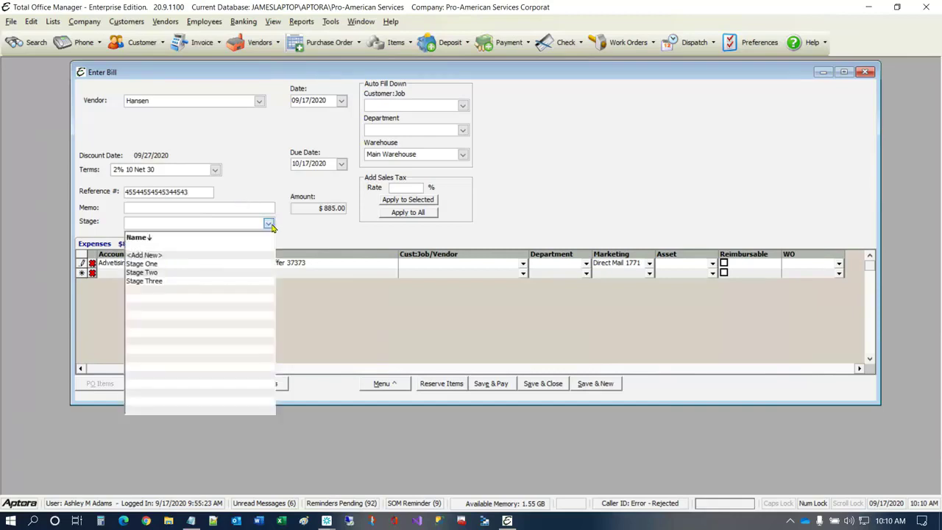
left_click(157, 265)
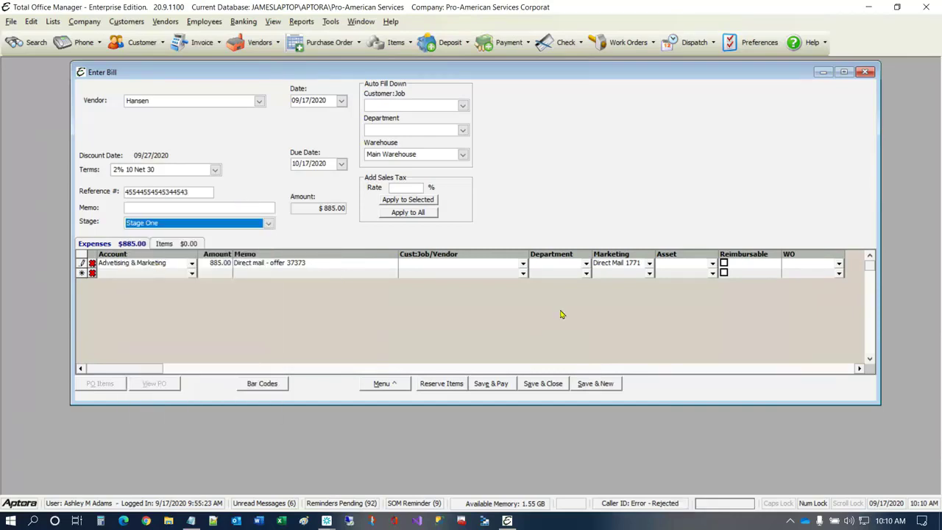
left_click(545, 383)
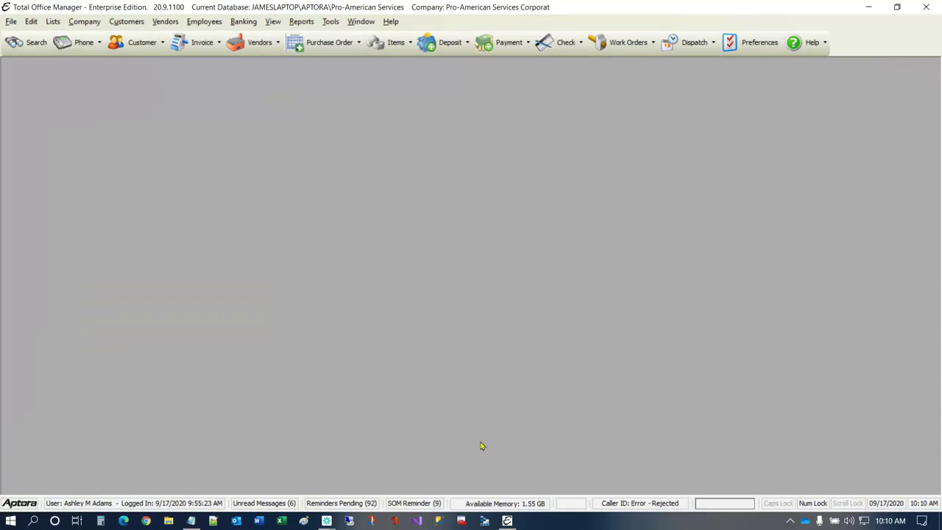
- Open a new check and view the marketing types available for its expense line, leaving the marketing field blank
left_click(564, 42)
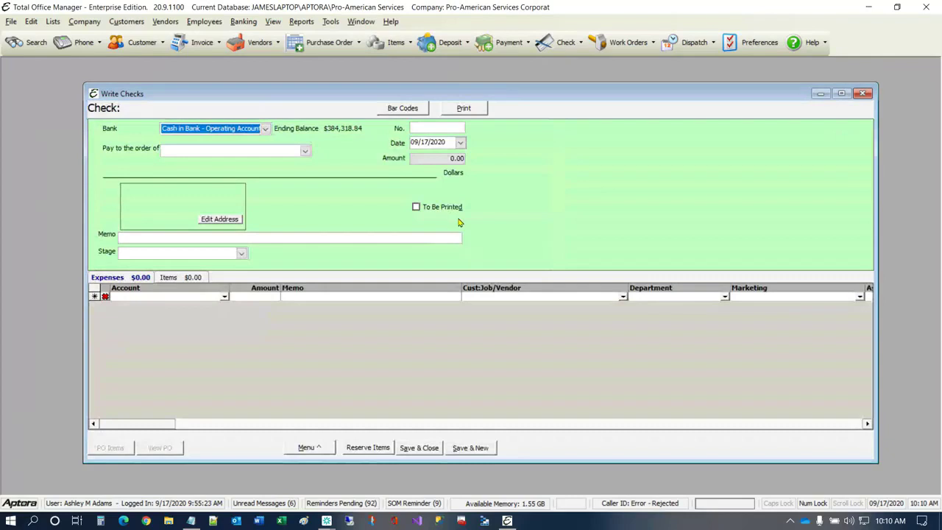
left_click(861, 298)
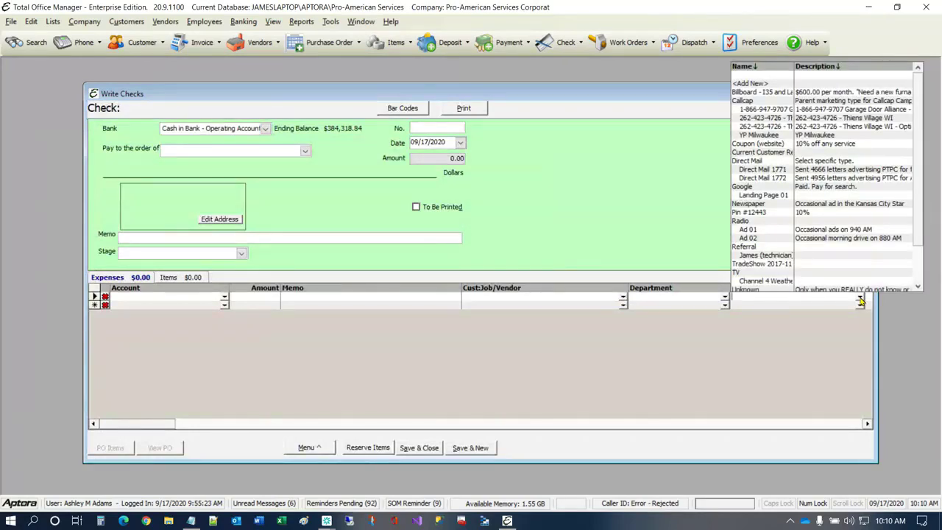
left_click(552, 273)
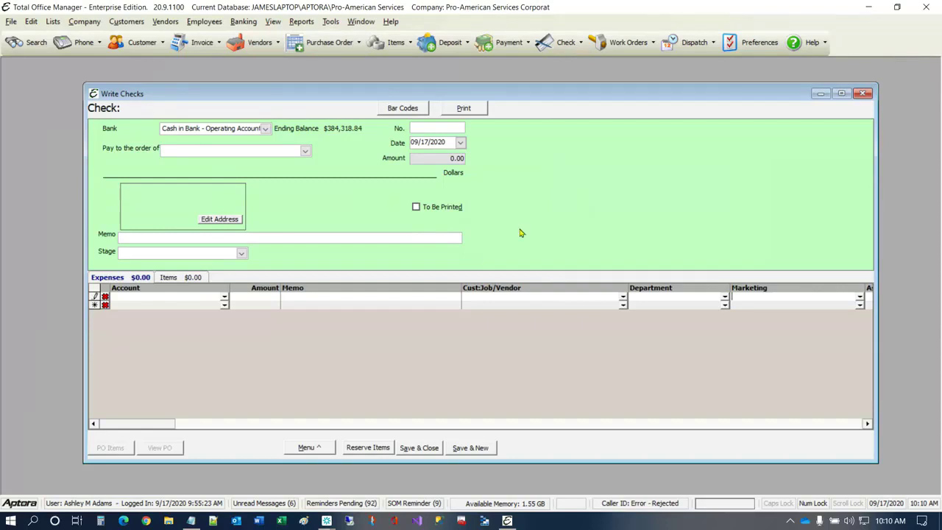
- Open a new credit card charge and view the marketing choices for its expense line without selecting one
left_click(244, 21)
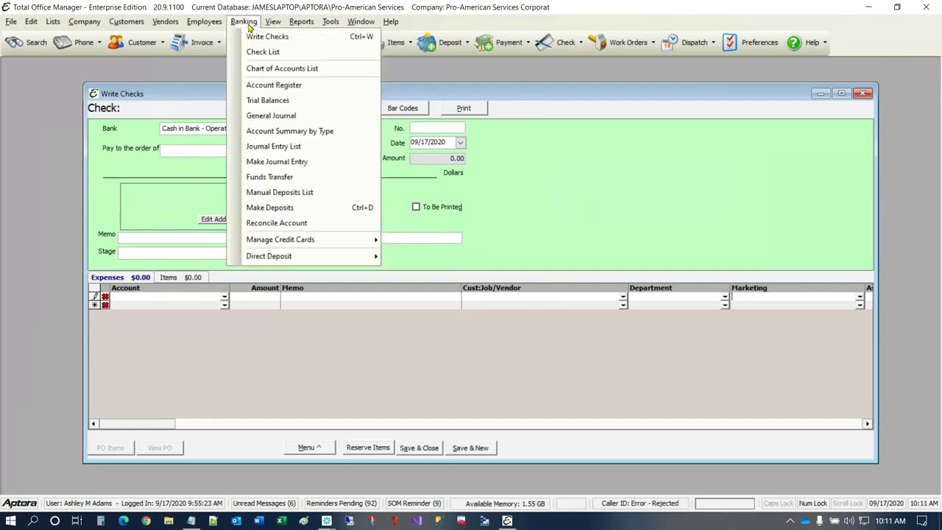
mouse_move(269, 237)
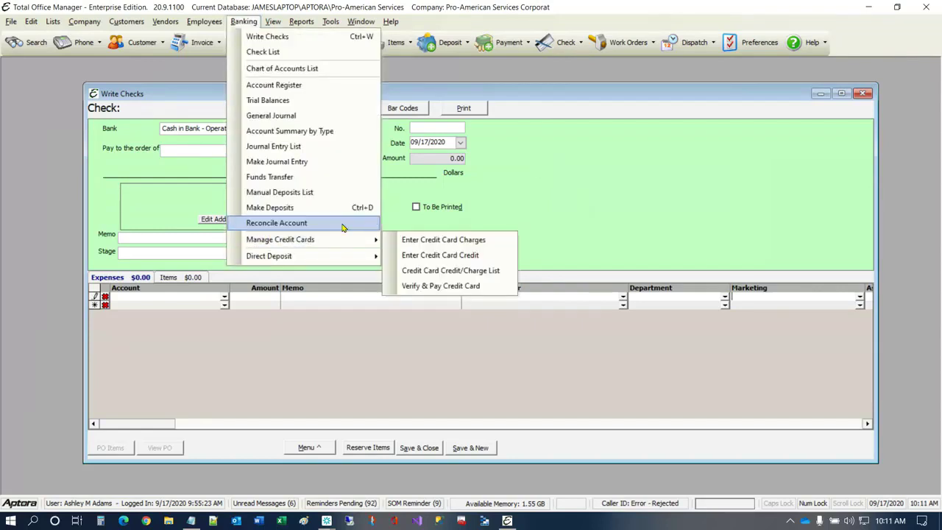
left_click(482, 238)
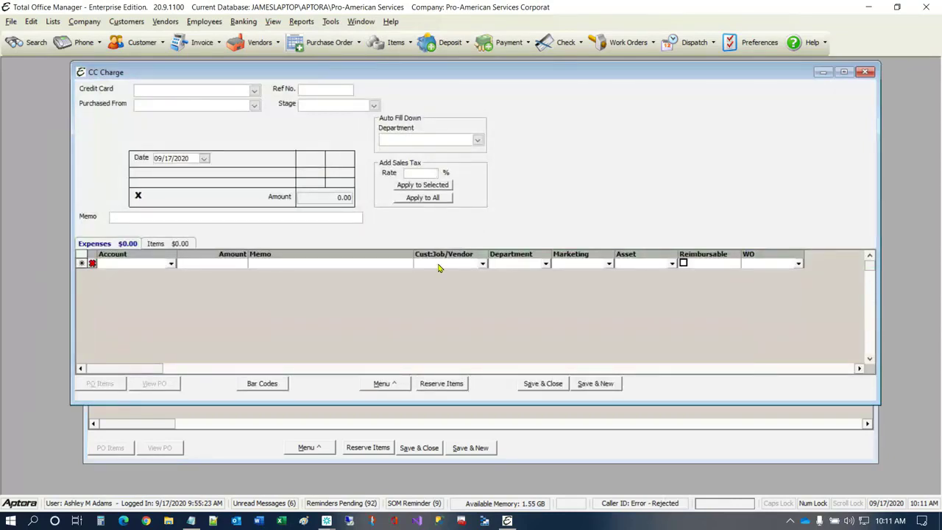
left_click_drag(472, 72, 452, 89)
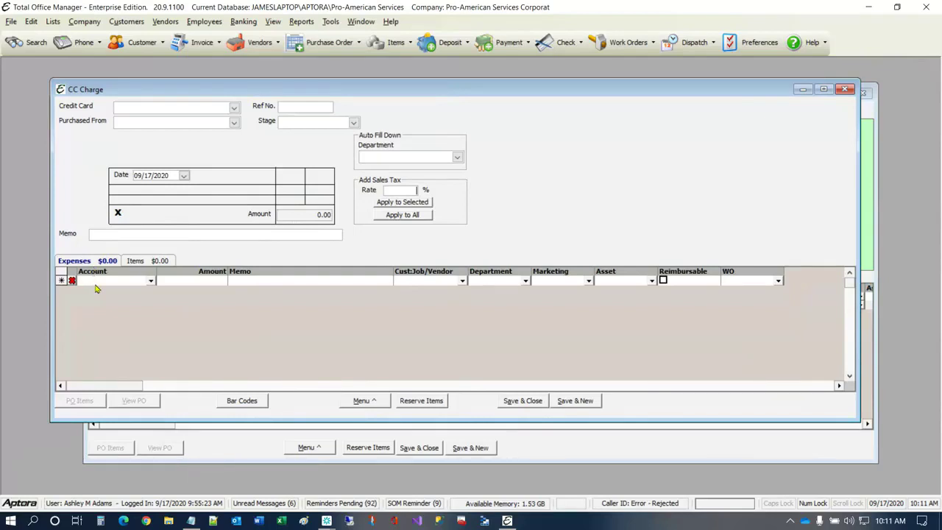
left_click(589, 282)
left_click(592, 272)
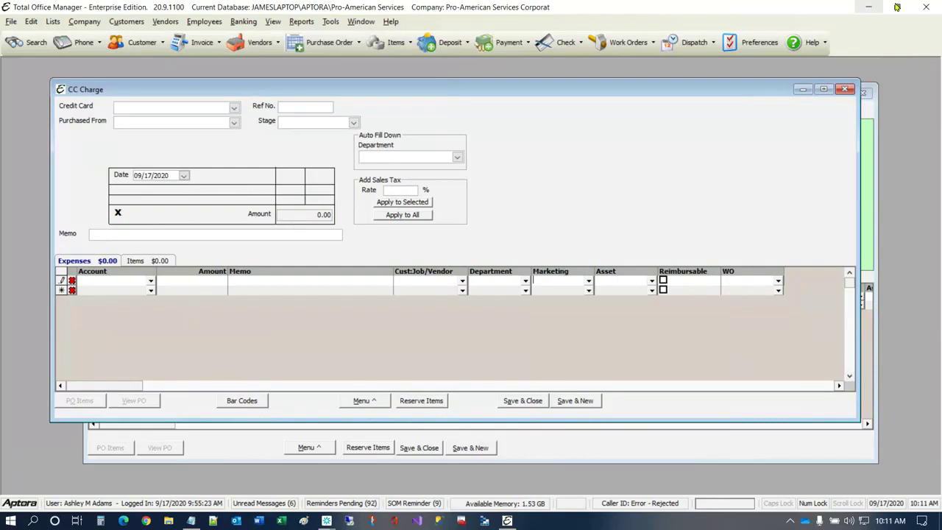
- Close the credit card charge and the check without saving either transaction
left_click(846, 89)
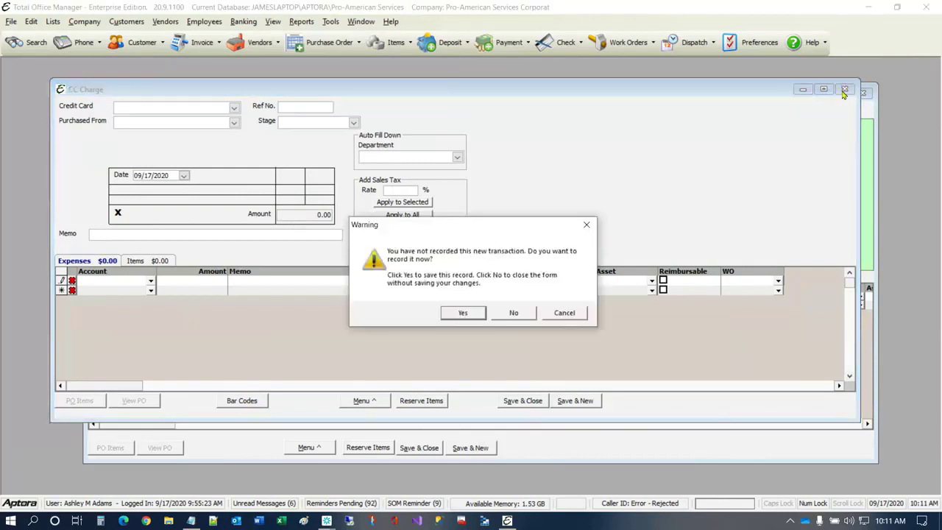
left_click(514, 313)
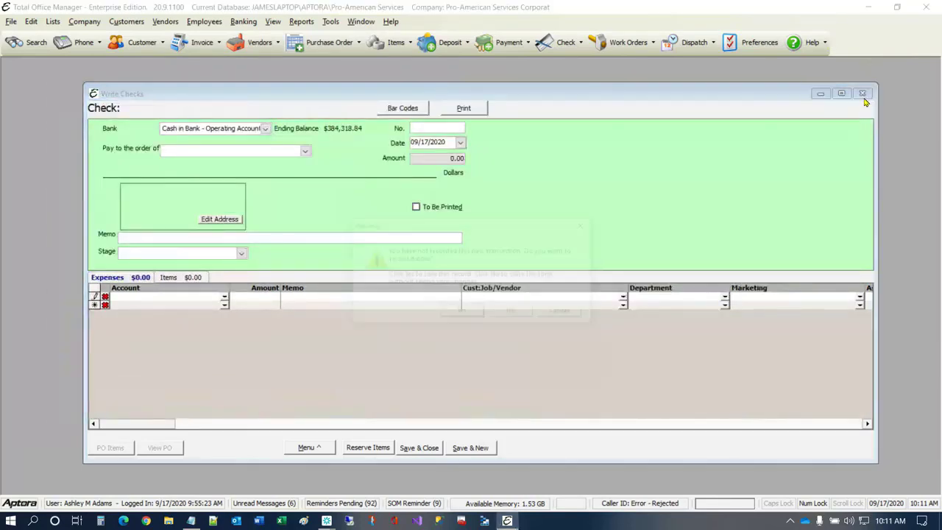
left_click(510, 312)
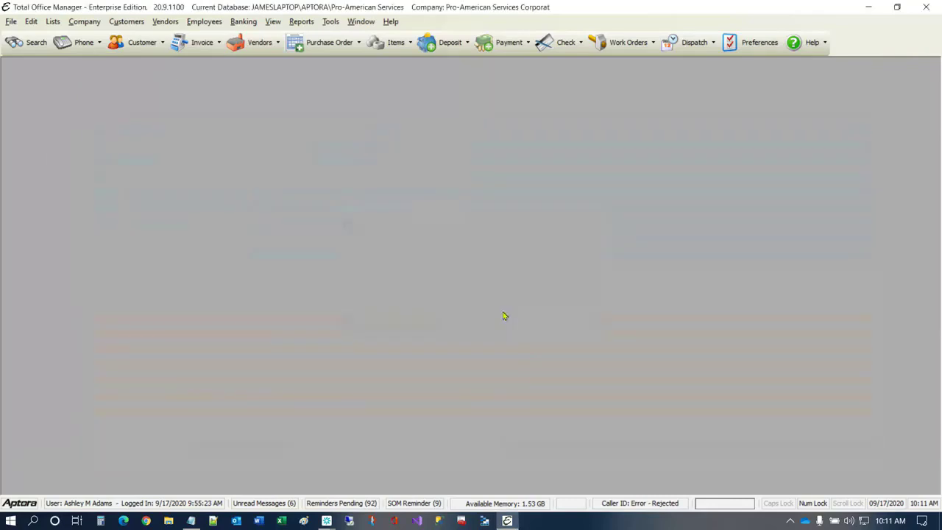
- Open the Marketing Type List and select the Direct Mail 1771 marketing type
left_click(84, 21)
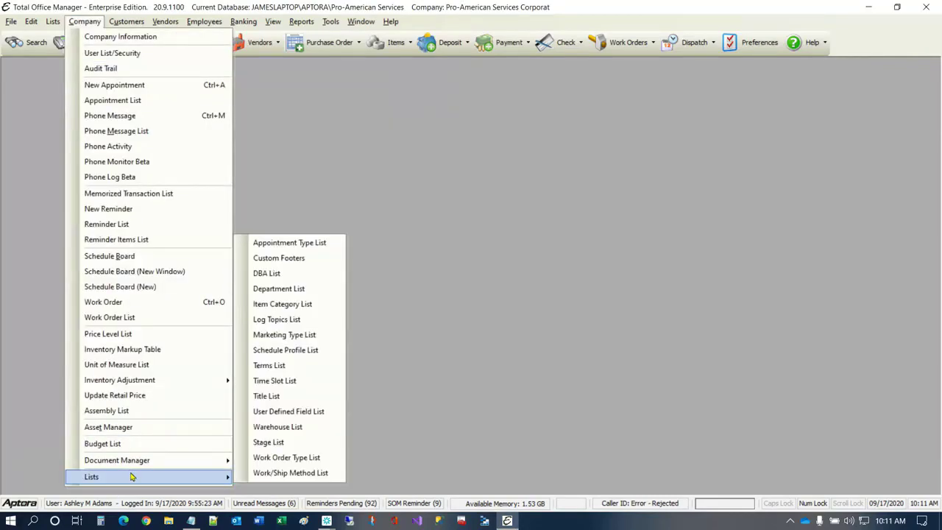
left_click(297, 334)
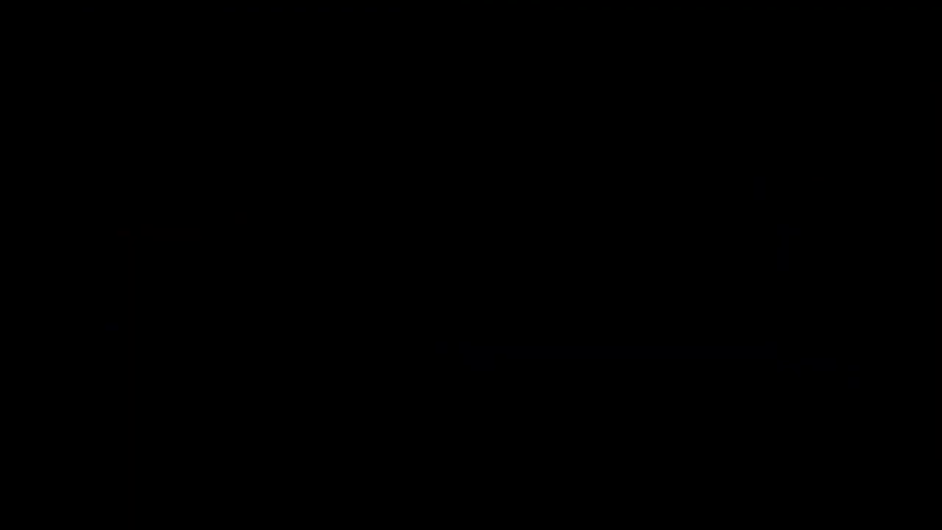
left_click(245, 199)
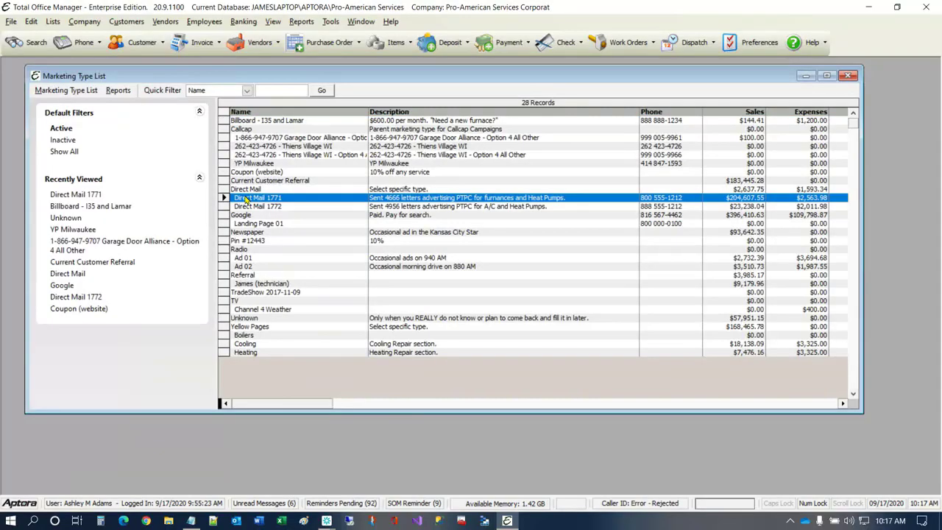
- Open the Direct Mail 1771 marketing type's history and review its sales, work orders, AP transactions and sales opportunities
double_click(243, 196)
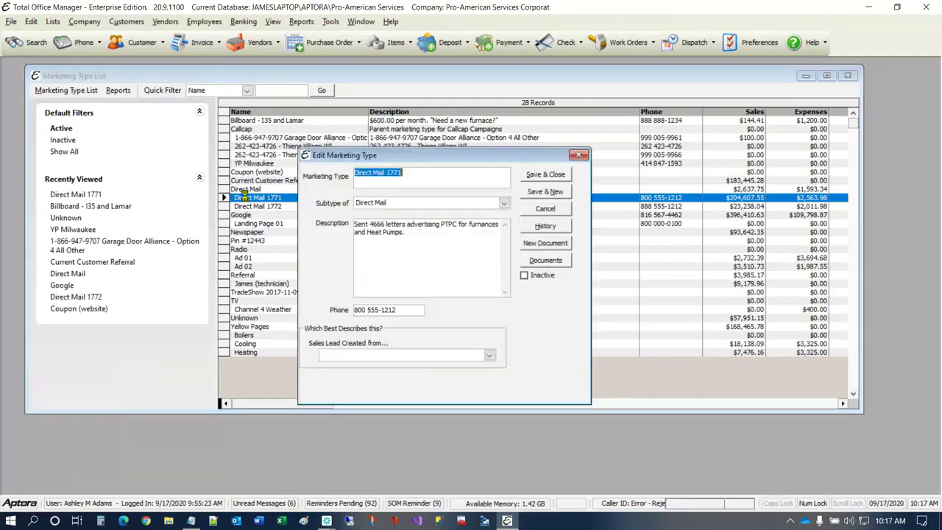
left_click(551, 227)
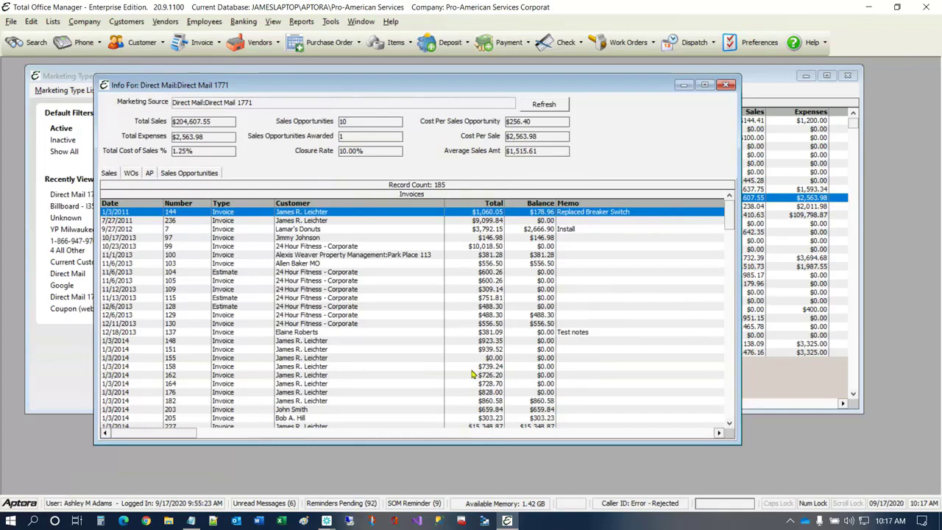
left_click(131, 174)
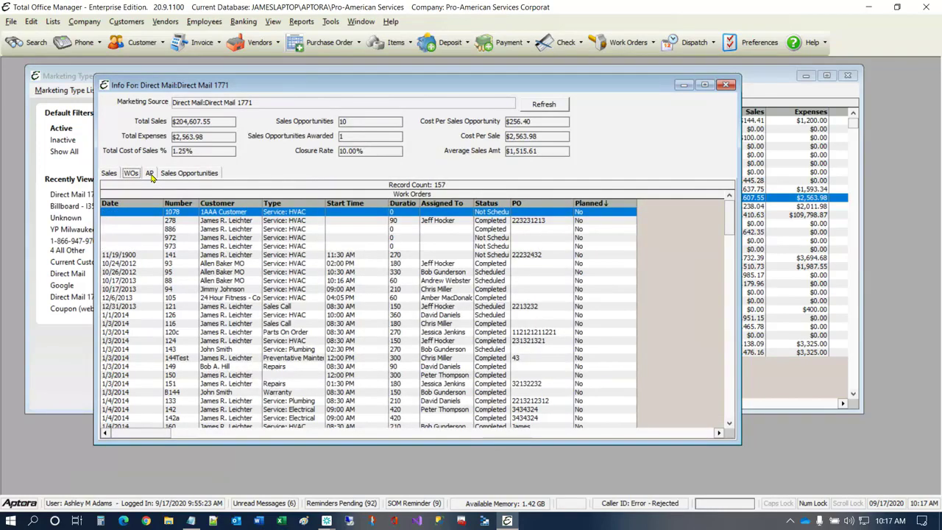
left_click(149, 174)
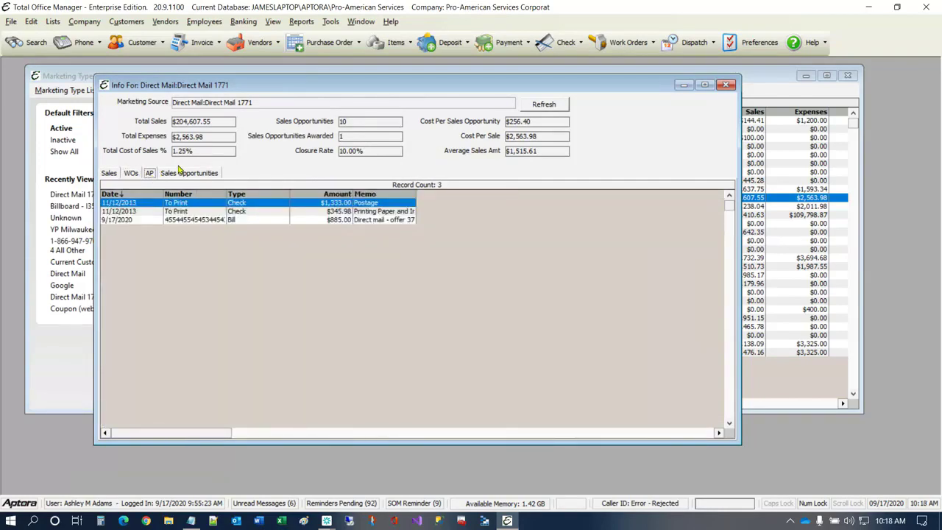
left_click(183, 175)
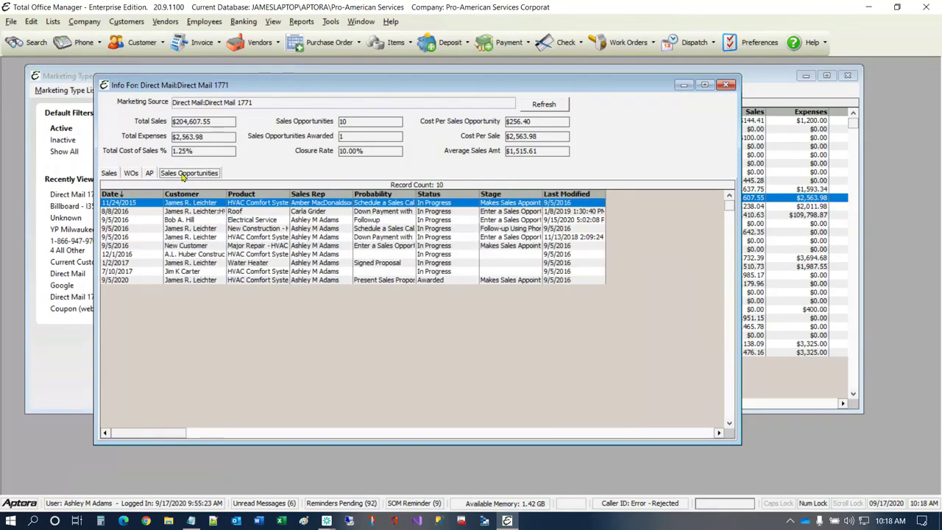
- Open the 9/17/2020 bill from the AP transactions, check its expense line's marketing type, and close it without saving
left_click(148, 173)
double_click(214, 221)
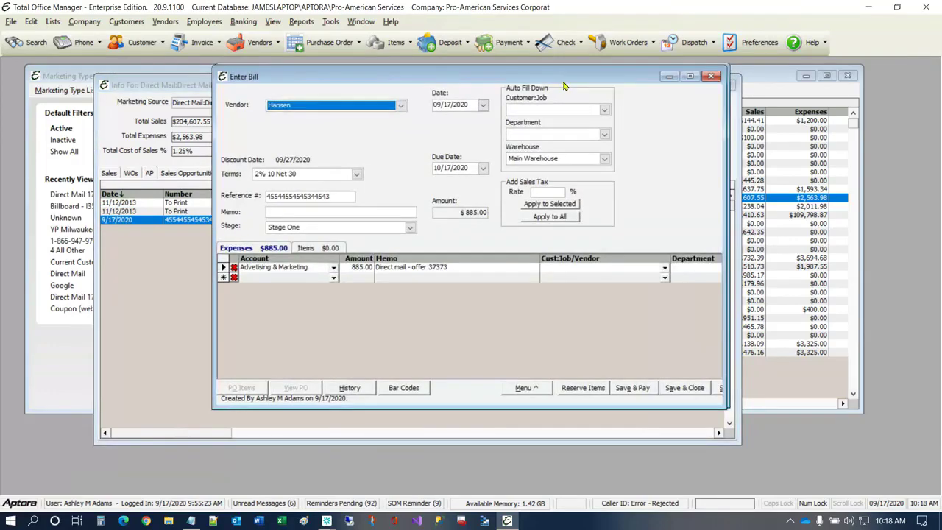
left_click_drag(564, 87, 385, 101)
left_click_drag(548, 156, 822, 156)
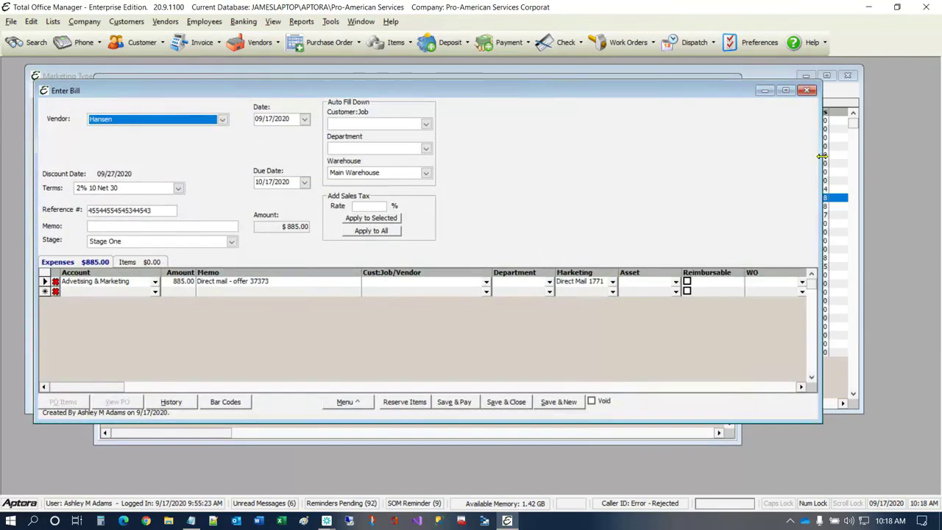
left_click(614, 282)
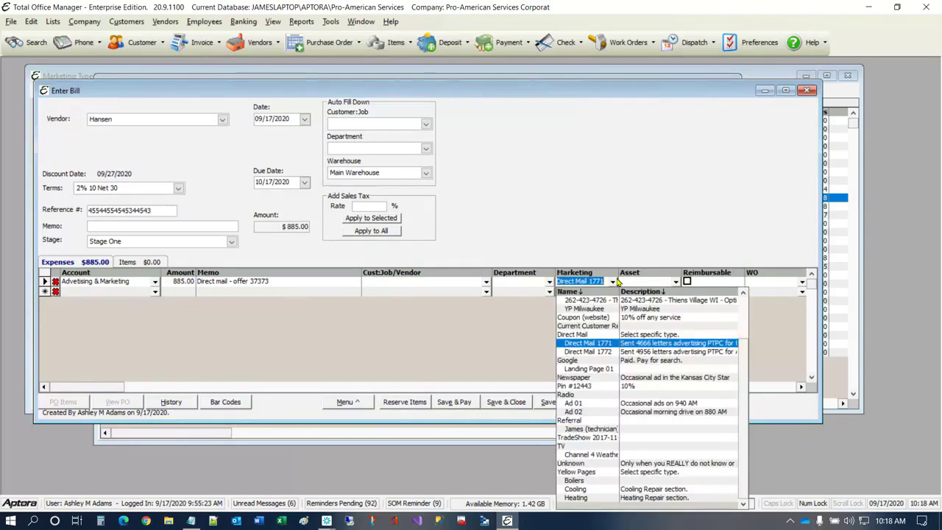
left_click(638, 231)
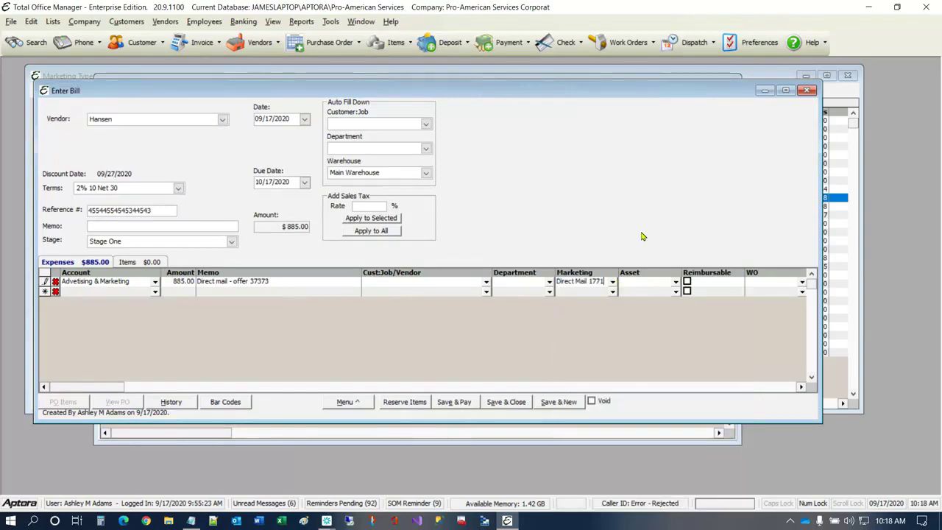
left_click(807, 87)
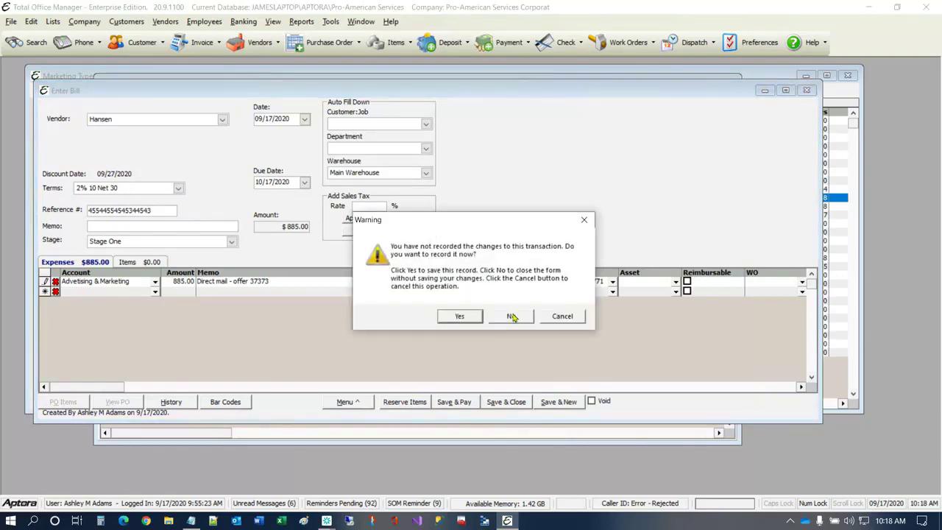
left_click(513, 317)
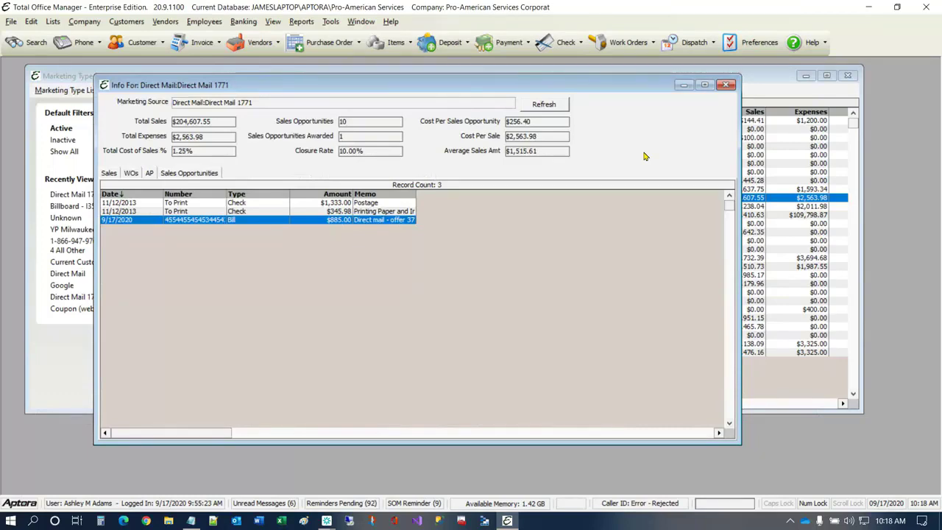
left_click(112, 24)
mouse_move(154, 69)
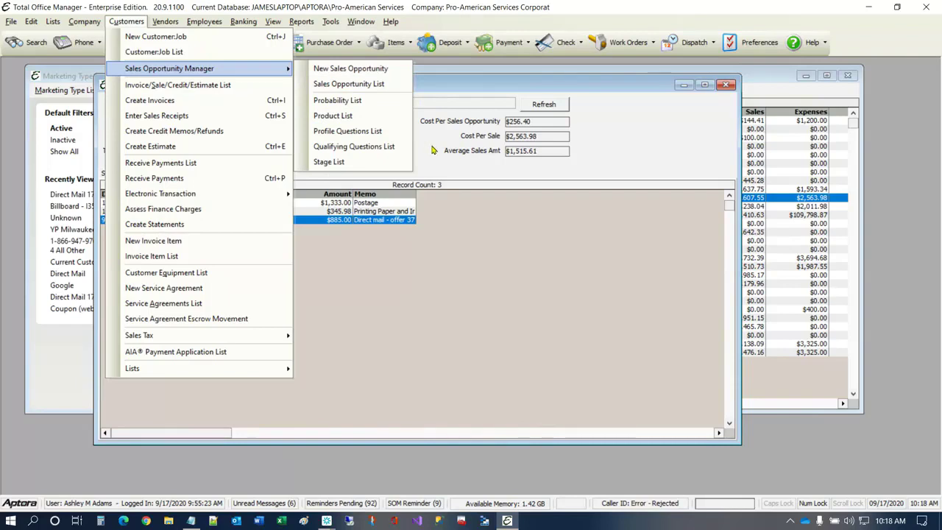
left_click(642, 117)
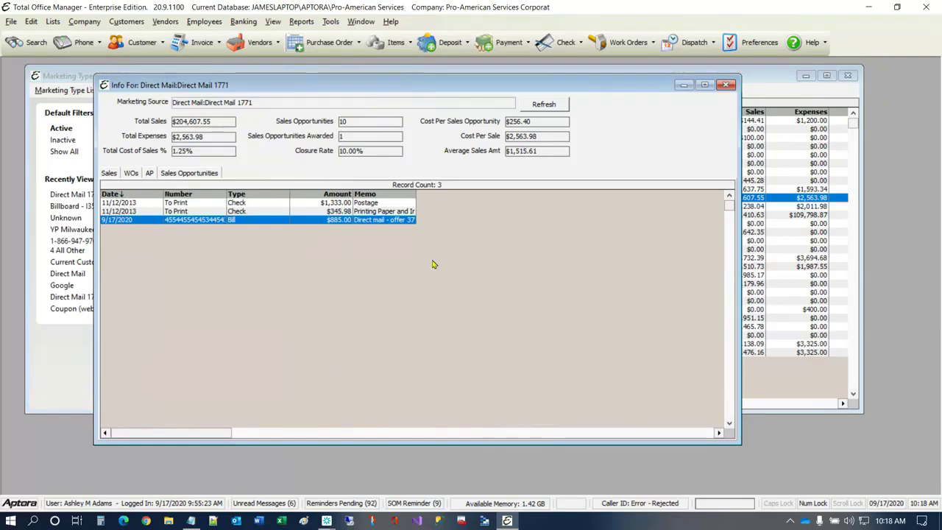
- Preview the Sales by Marketing Source report with the date range set to All
left_click(302, 22)
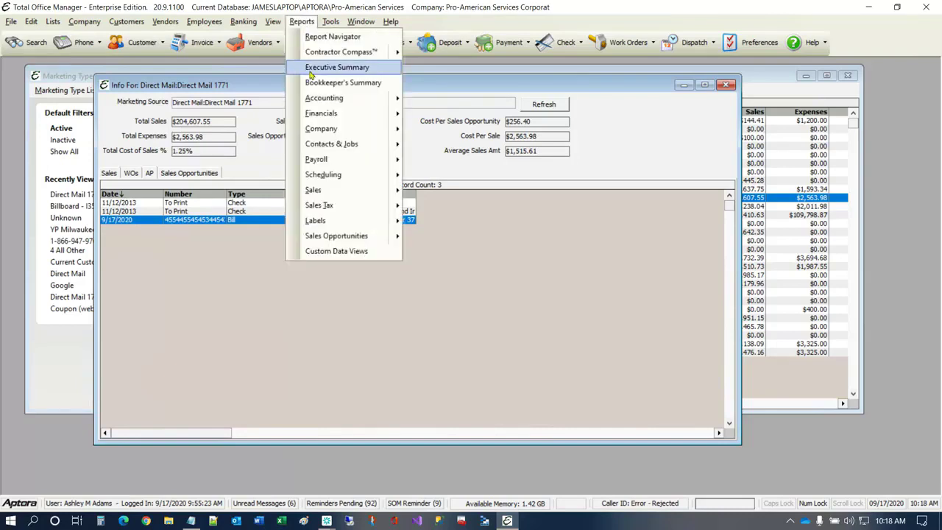
mouse_move(350, 191)
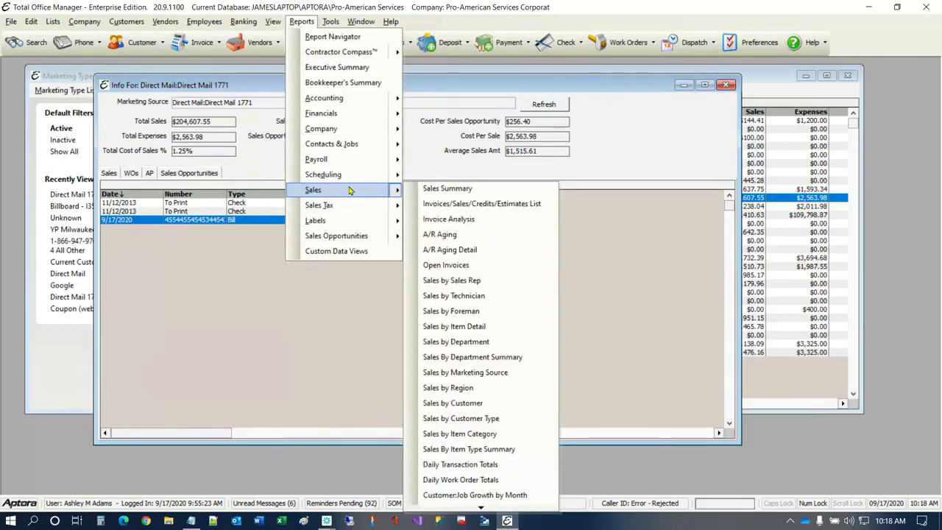
left_click(488, 373)
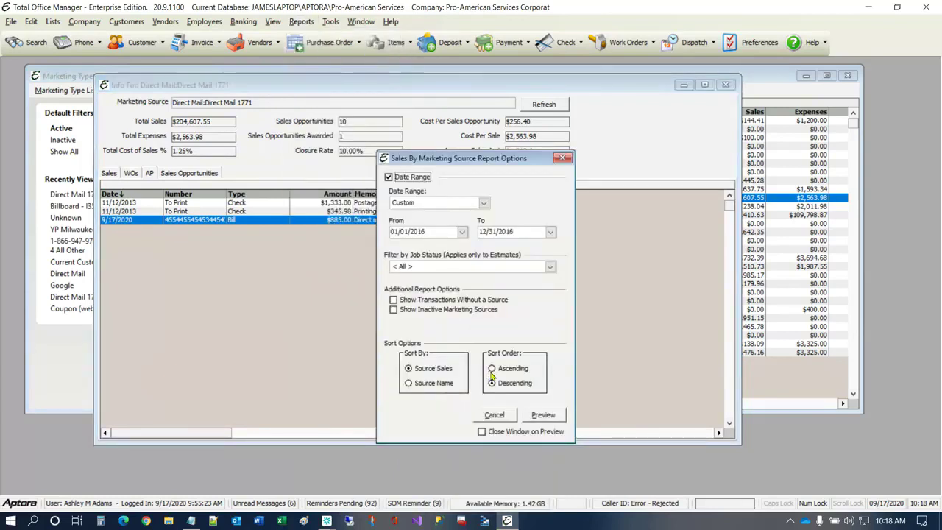
left_click(484, 202)
left_click(423, 216)
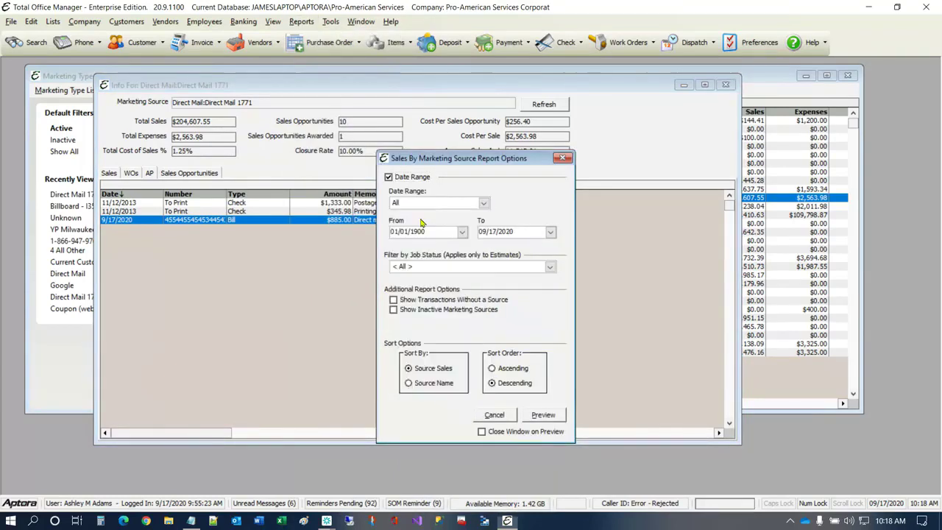
left_click(545, 415)
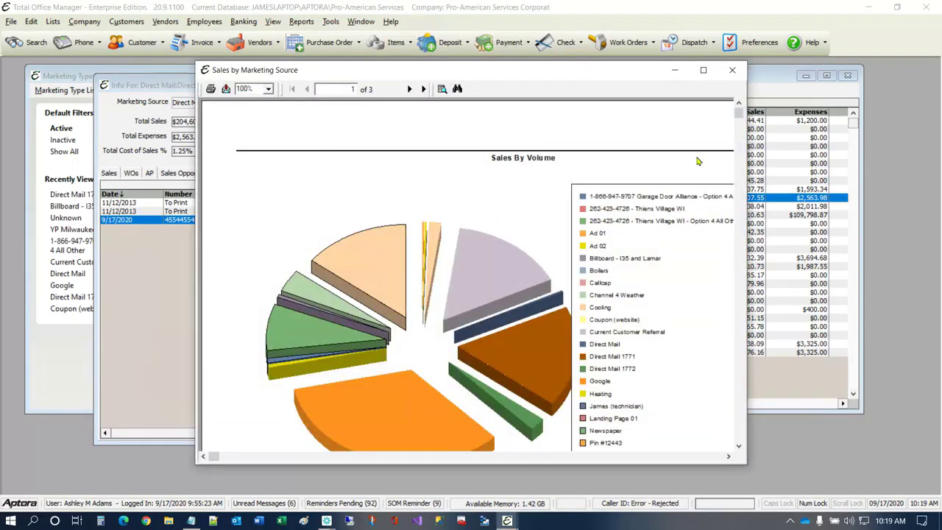
- Maximize the report and examine its sales volume chart, transaction breakout and marketing source table
left_click(703, 70)
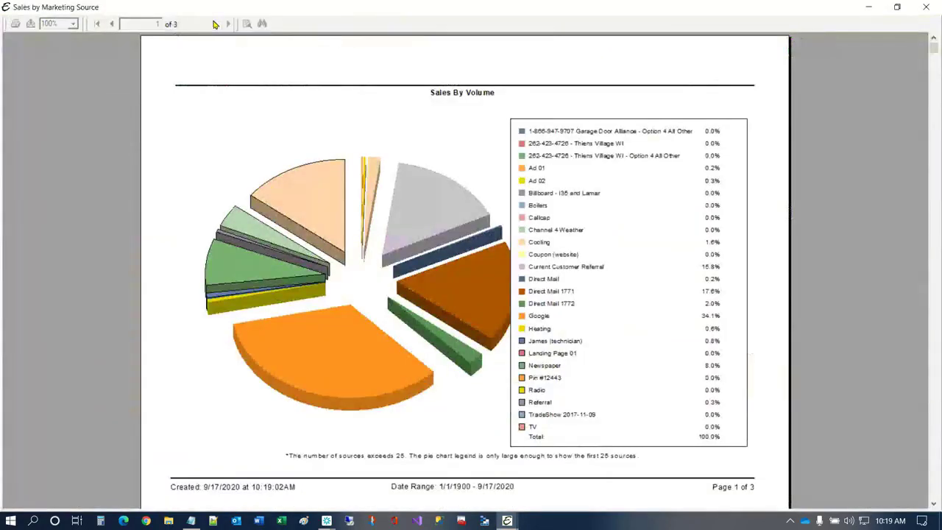
left_click(214, 24)
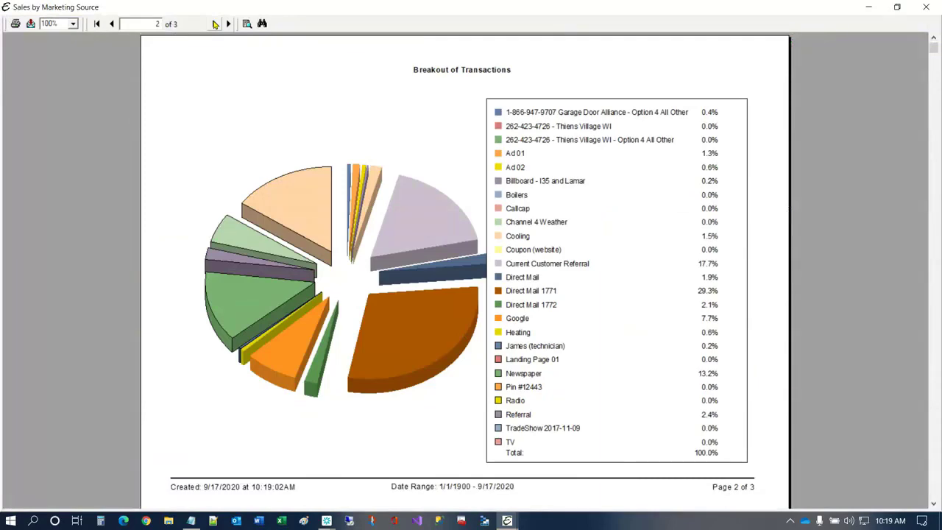
left_click(215, 24)
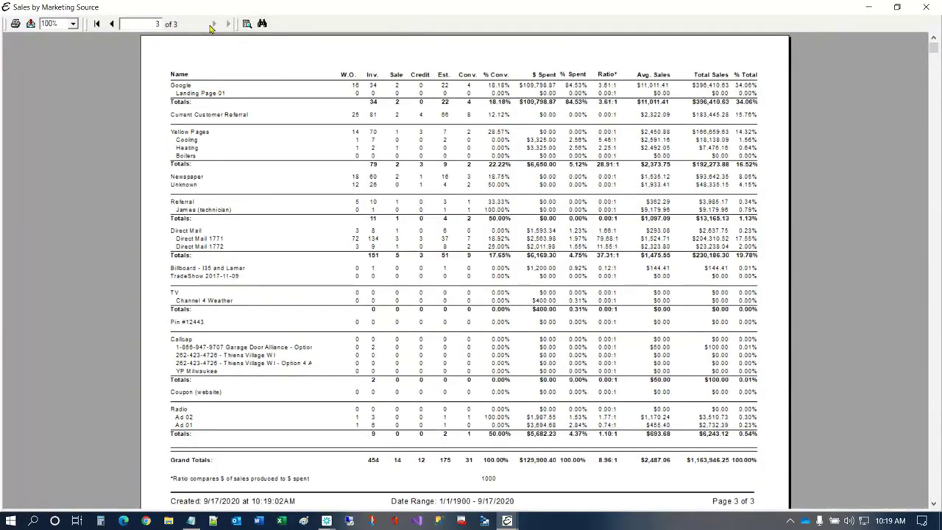
- Close the report, the Direct Mail 1771 history and record, and the Marketing Type List
left_click(926, 7)
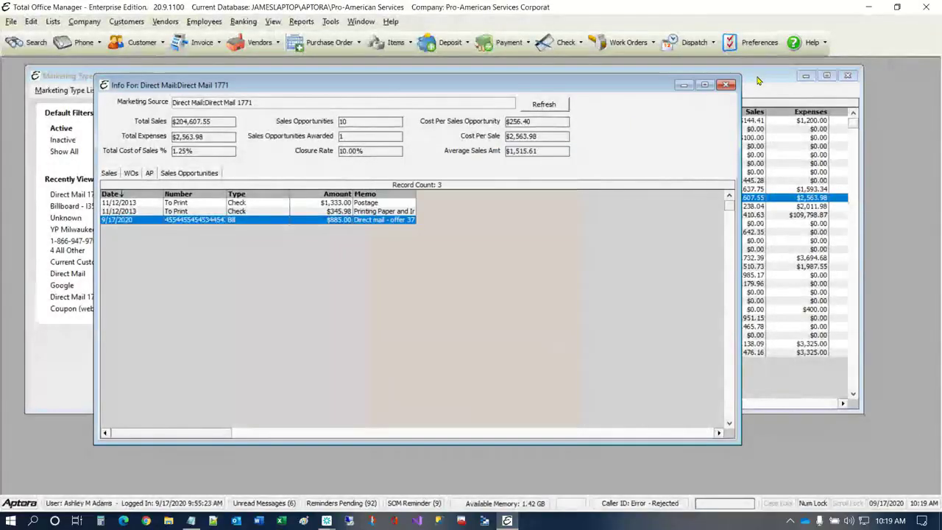
left_click(726, 85)
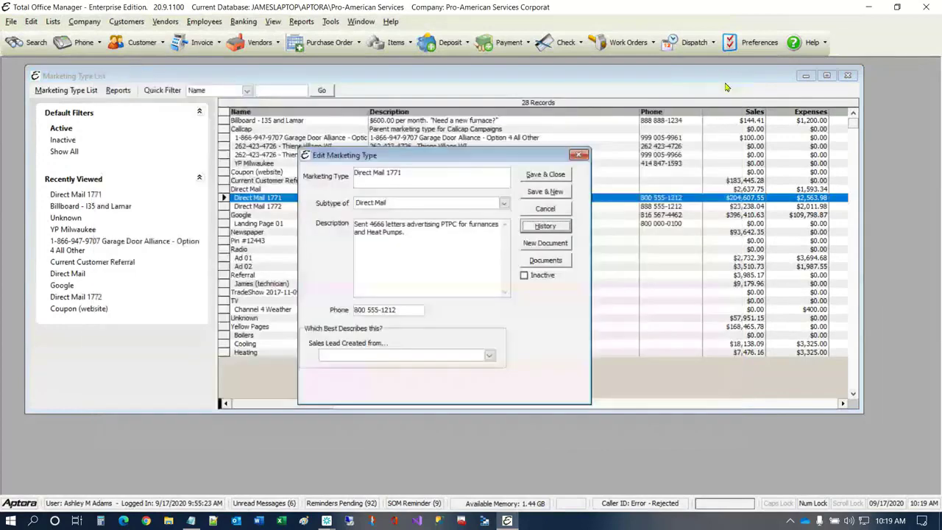
left_click(583, 157)
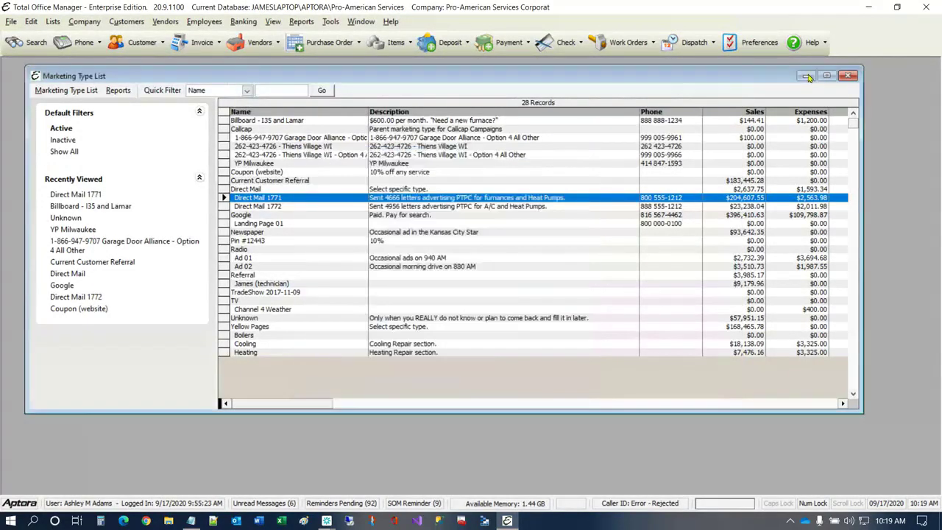
left_click(849, 75)
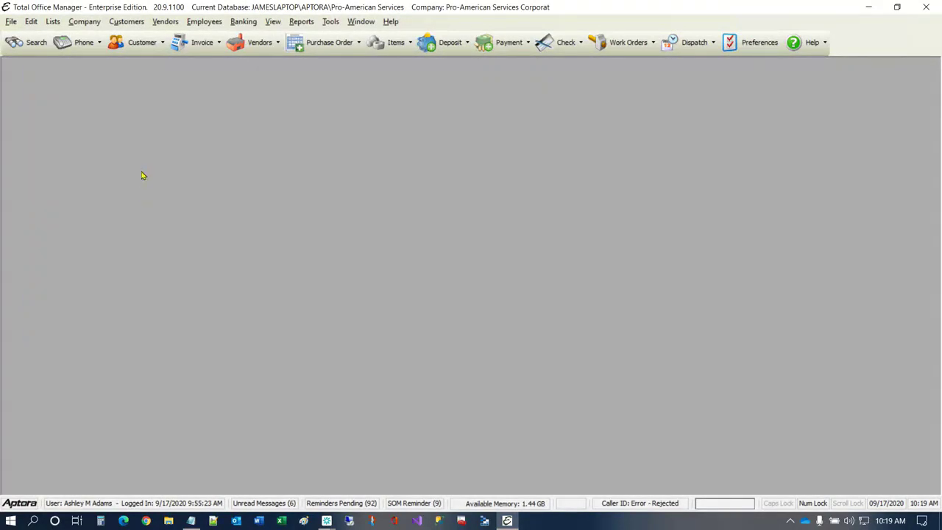
- Start a new credit card charge and choose American Express under Credit Cards as its card
left_click(165, 21)
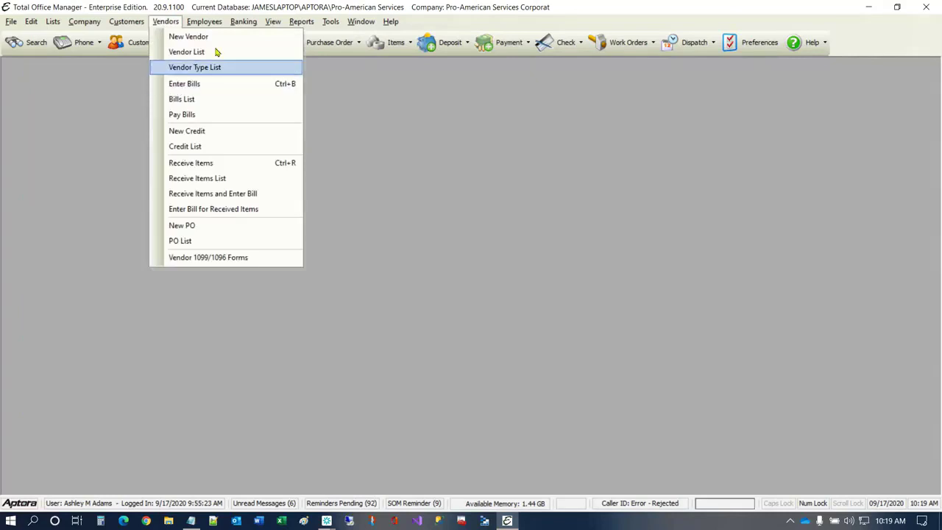
mouse_move(253, 28)
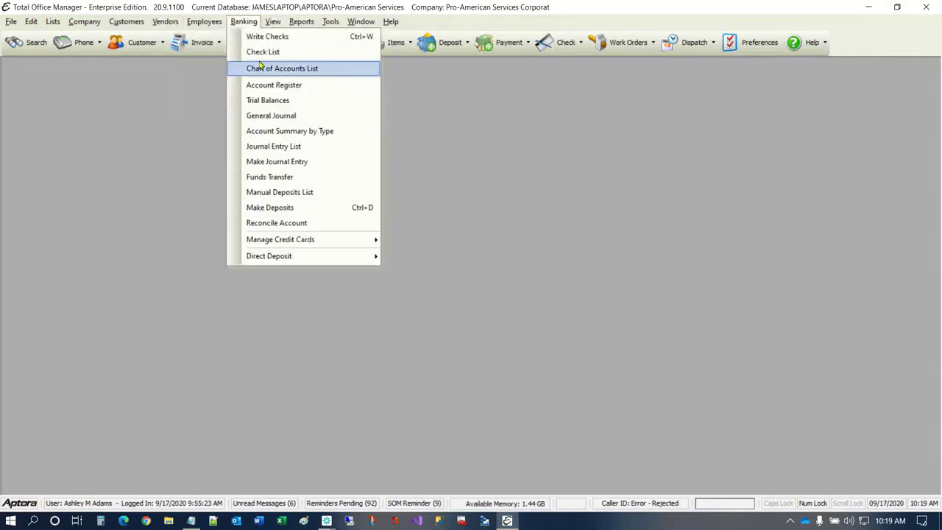
mouse_move(329, 240)
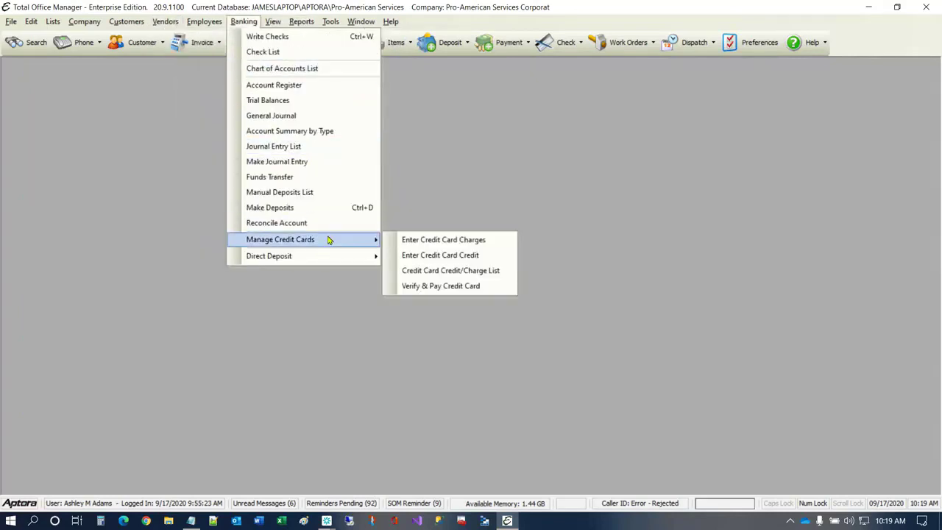
left_click(434, 243)
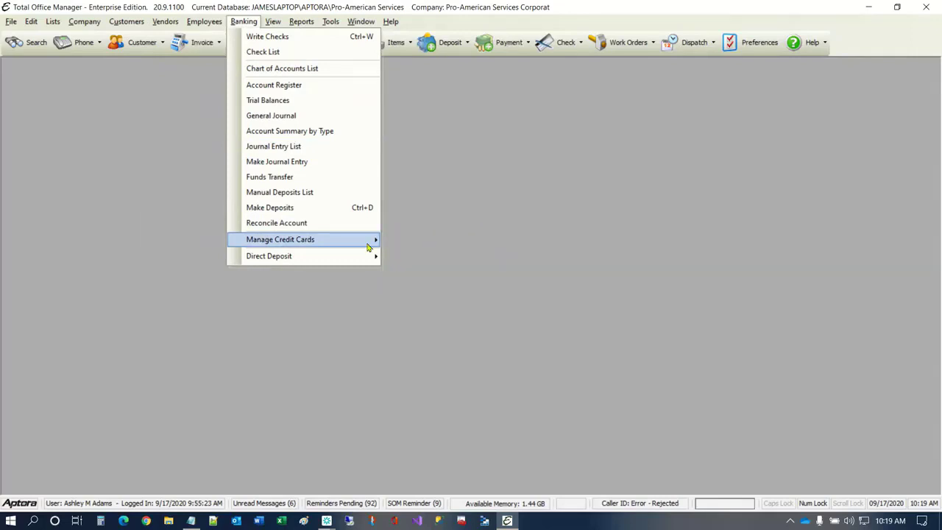
mouse_move(371, 246)
left_click(414, 246)
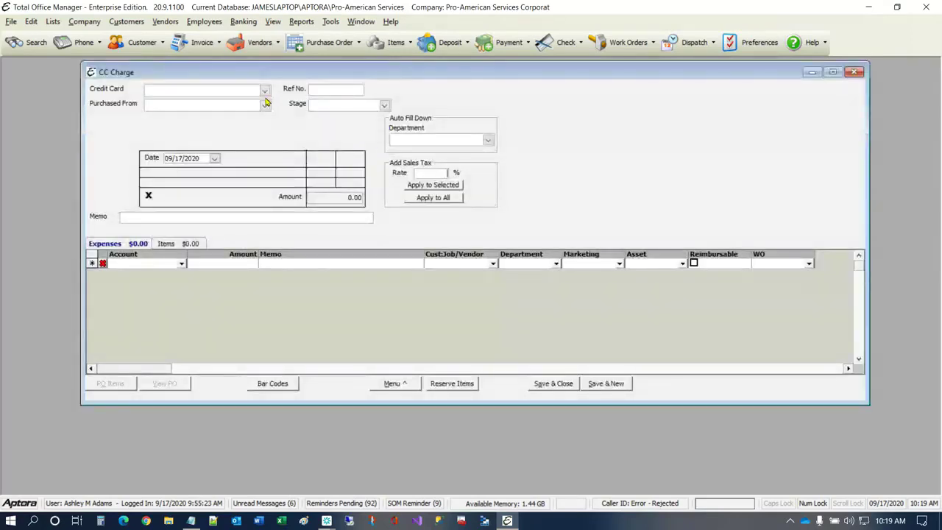
left_click(263, 91)
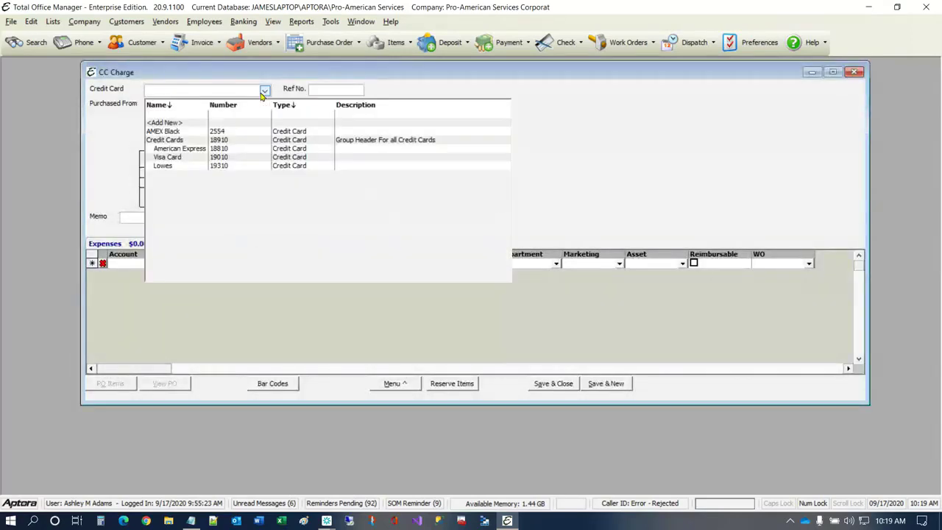
left_click(193, 150)
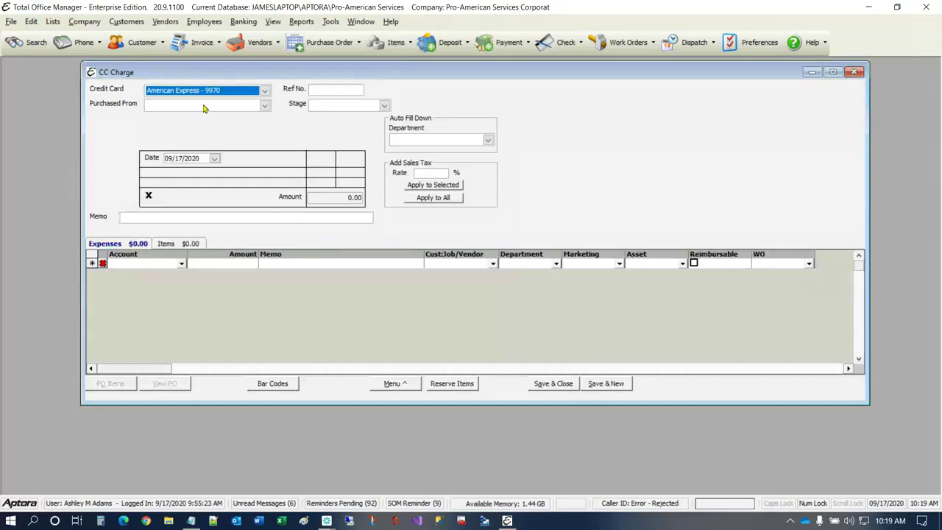
- Set Phillips 66 as the vendor purchased from and recall the last transaction for that vendor
left_click(206, 106)
type("p")
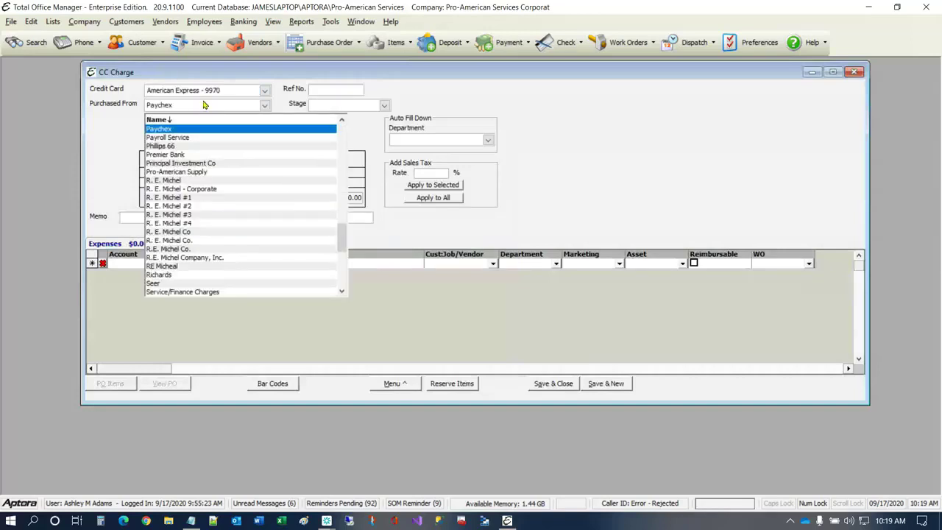
left_click(181, 148)
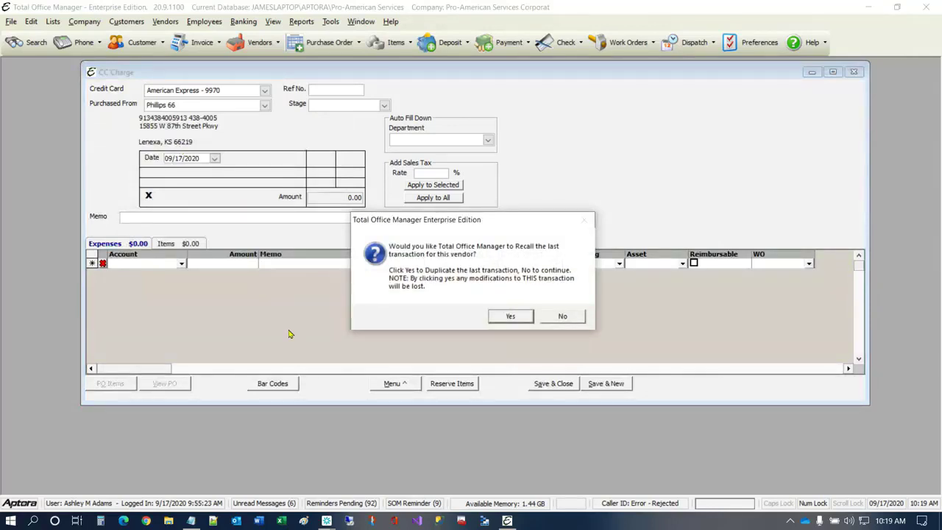
left_click(513, 316)
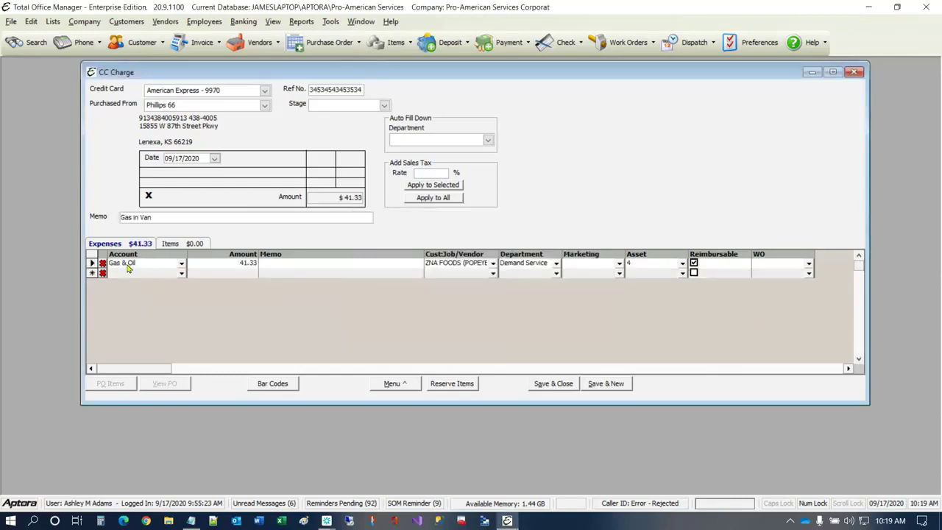
- Set the Gas & Oil expense line's amount to 58.22 and clear its customer job assignment
left_click(249, 265)
type("58.22")
key("Tab")
key("Tab")
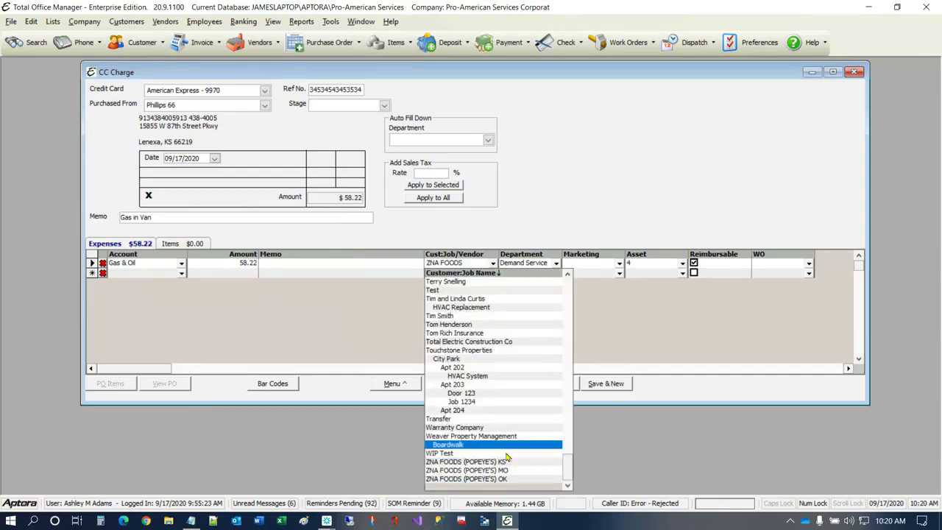
left_click_drag(568, 466, 605, 253)
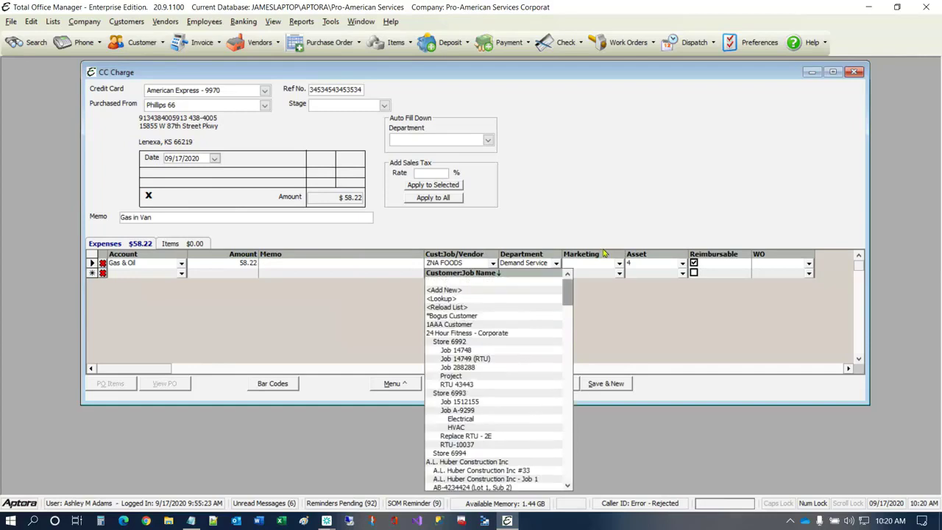
left_click(475, 284)
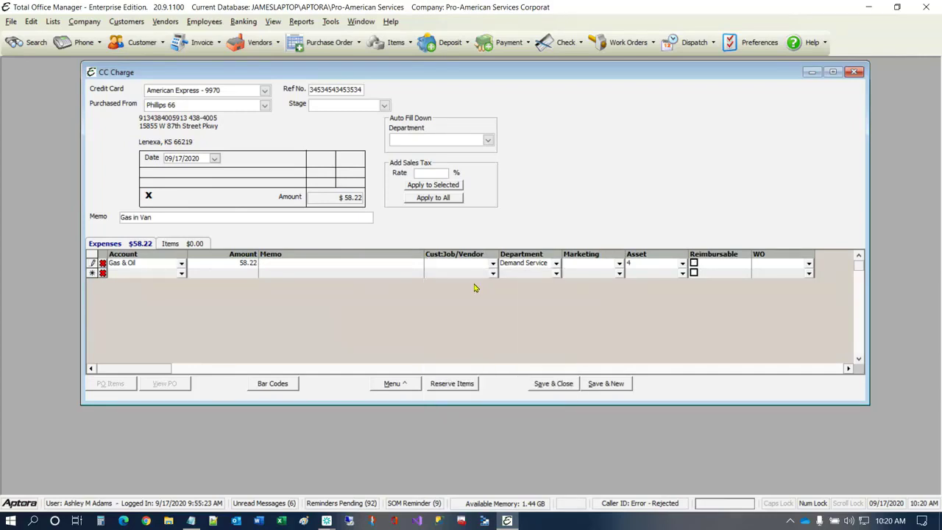
- Assign the expense line to the Demand Service department under Commercial HVAC and to the Service Truck #1 asset
left_click(558, 264)
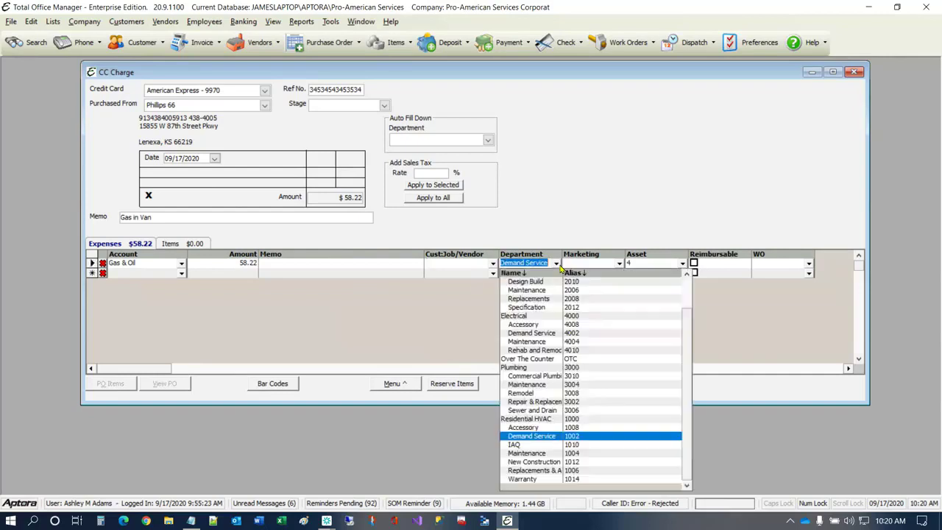
scroll(546, 316, "up", 2)
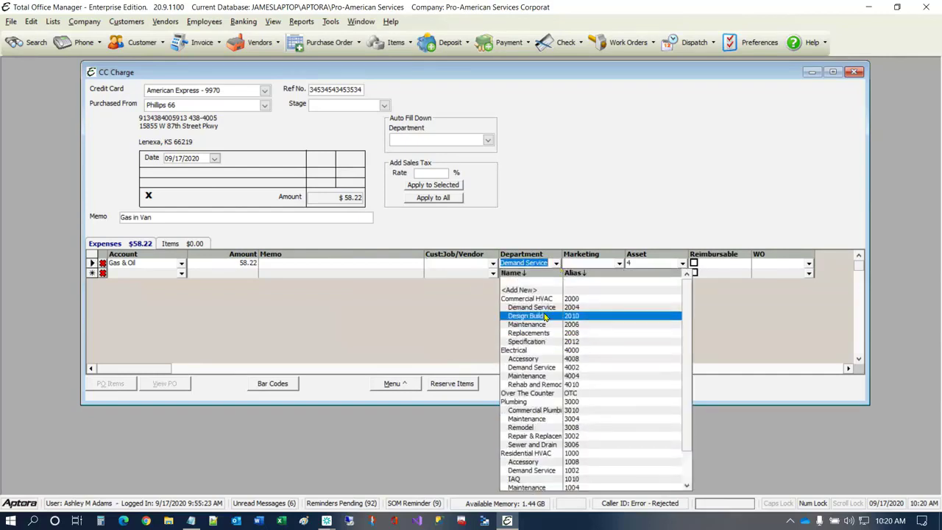
left_click(544, 307)
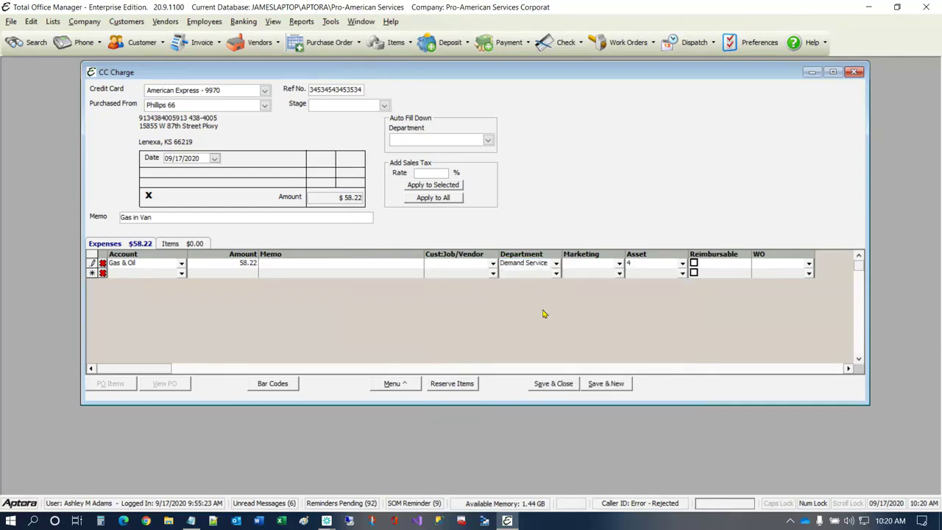
left_click(683, 264)
left_click(683, 267)
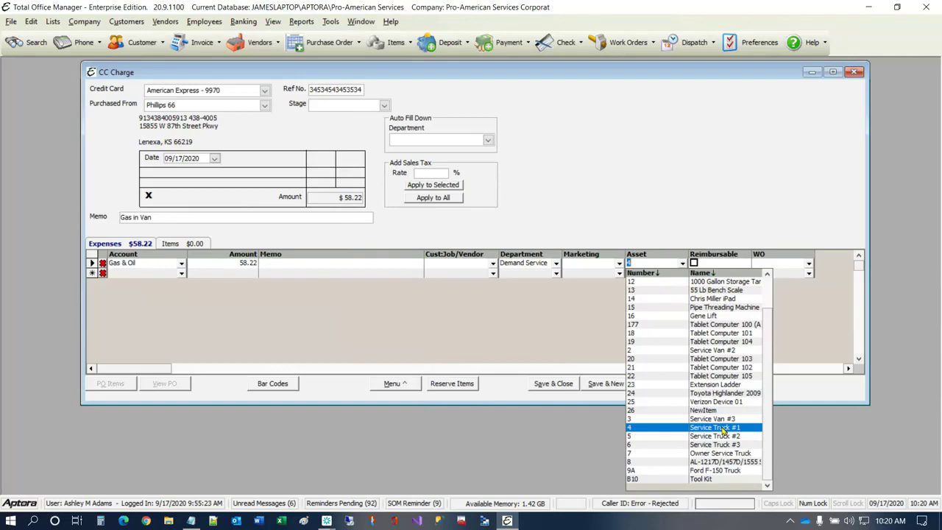
left_click(722, 429)
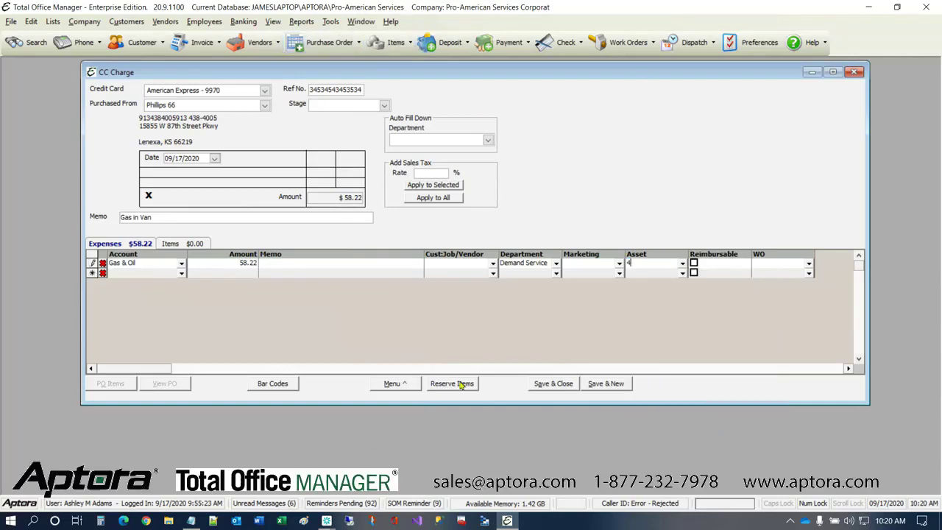
- Decline saving the charge as a duplicate, alter its reference number, and save and close it
left_click(564, 386)
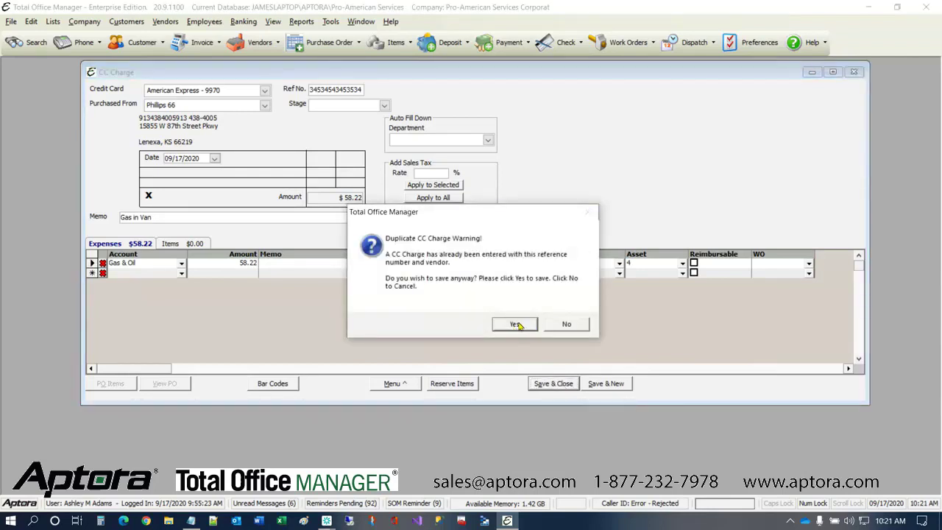
left_click(566, 324)
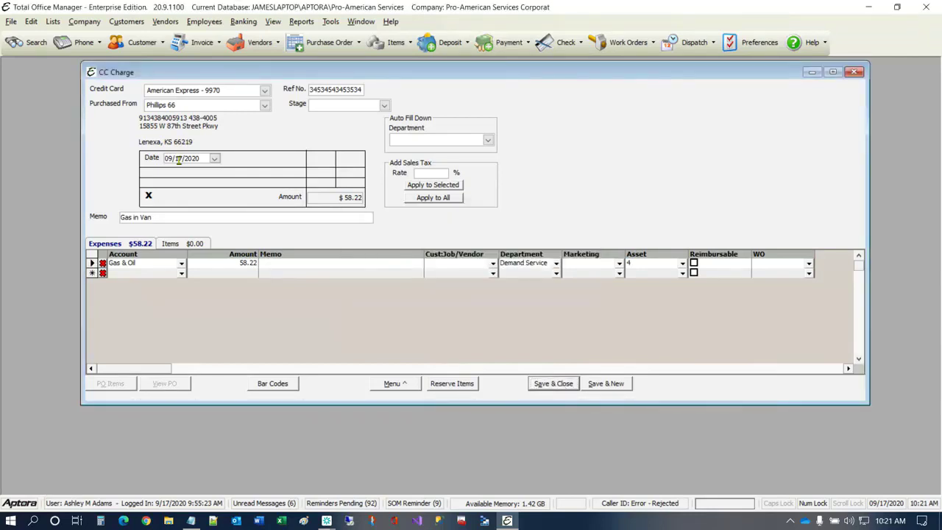
left_click_drag(310, 89, 335, 88)
left_click(341, 91)
left_click(559, 381)
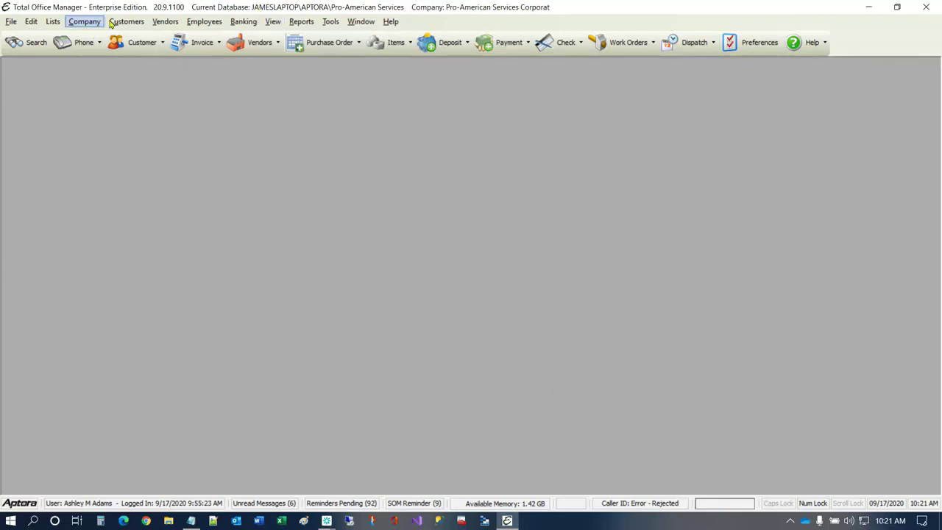
- Open the Asset Manager, view the Service Truck #1 asset record, and close the record
left_click(96, 25)
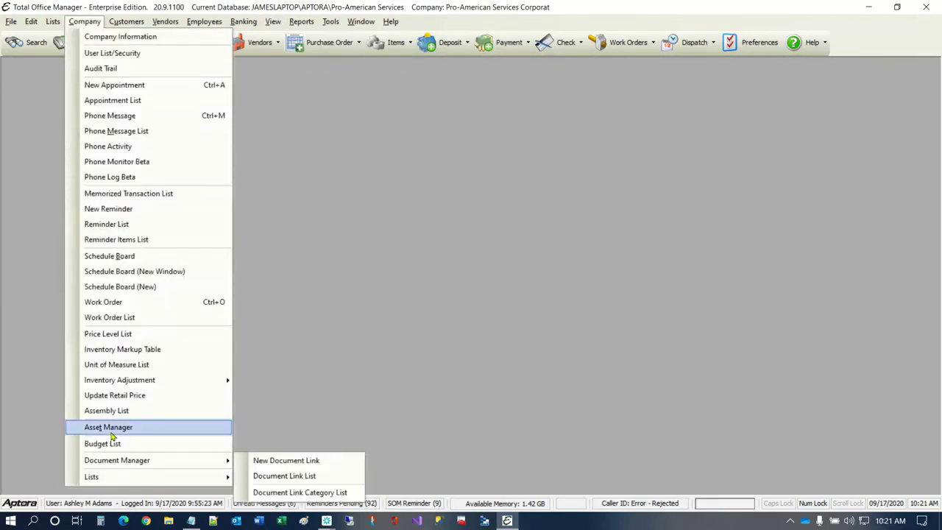
left_click(110, 432)
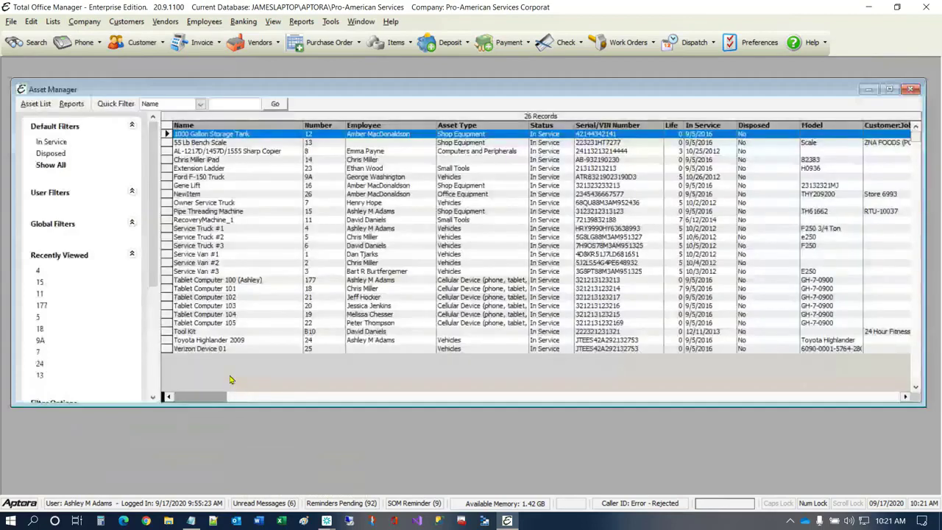
left_click(201, 228)
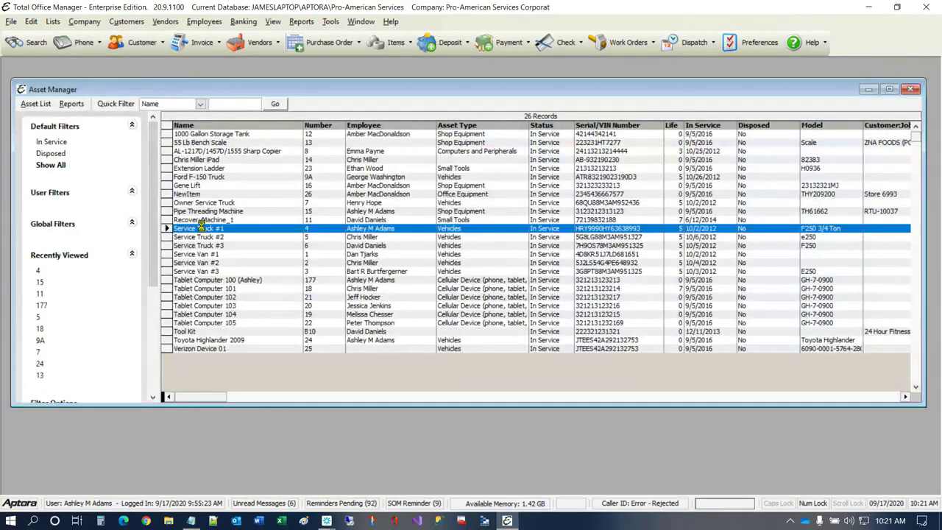
double_click(201, 229)
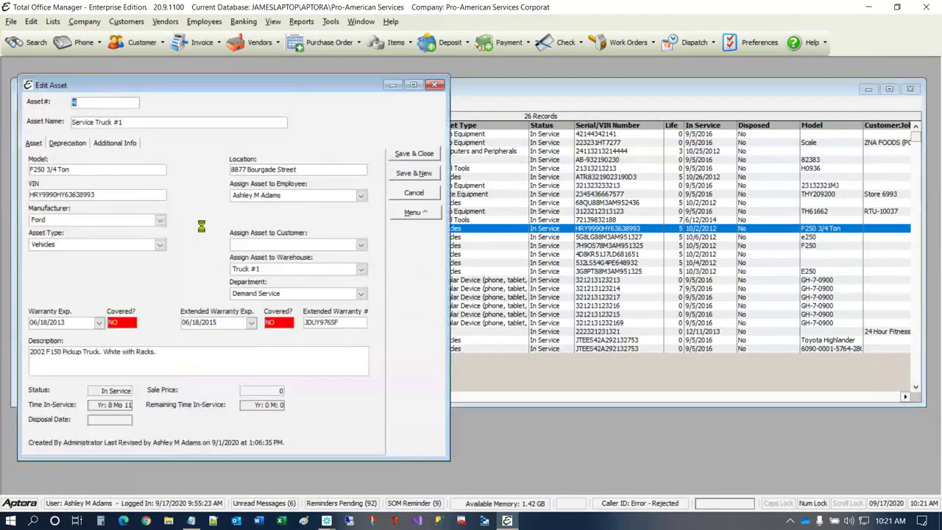
left_click(615, 160)
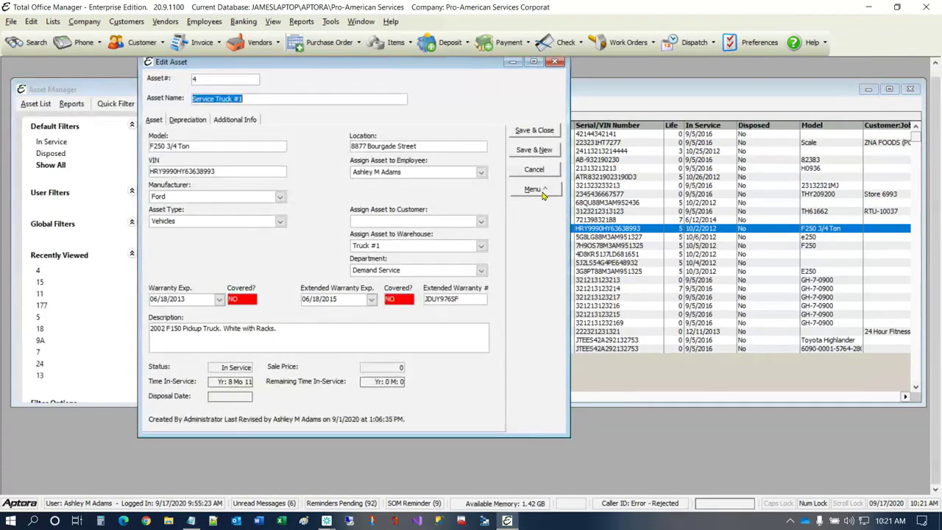
left_click(542, 190)
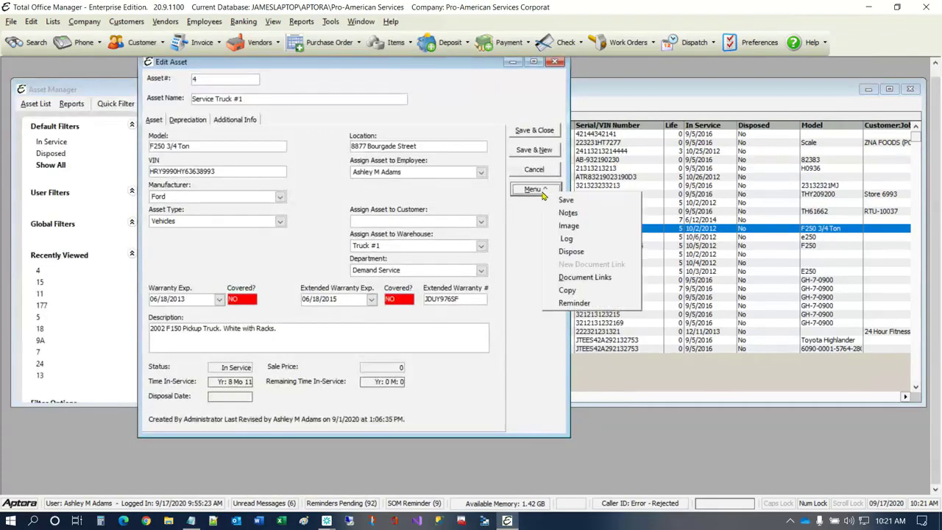
left_click(555, 63)
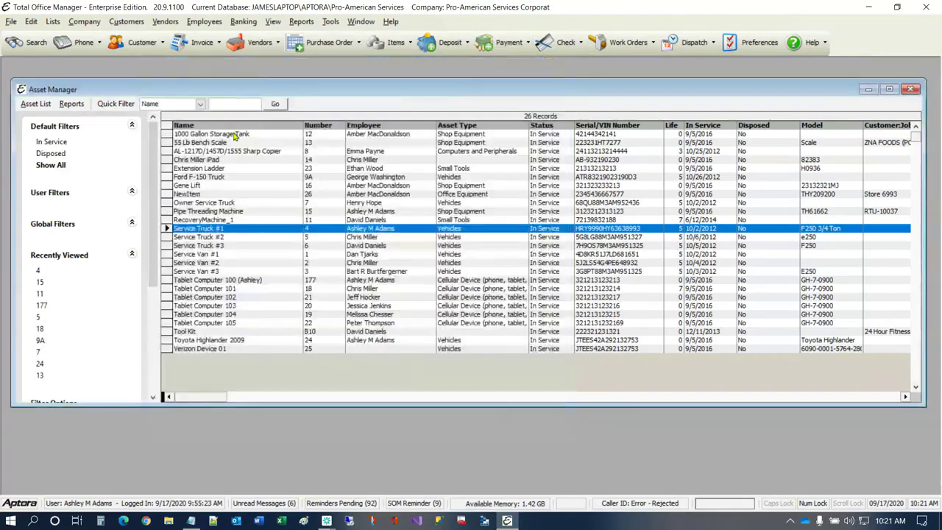
- Open the item history for Service Truck #1 and examine its estimates, bills and vendor credits, cost per mile and odometer entries
left_click(36, 104)
left_click(44, 177)
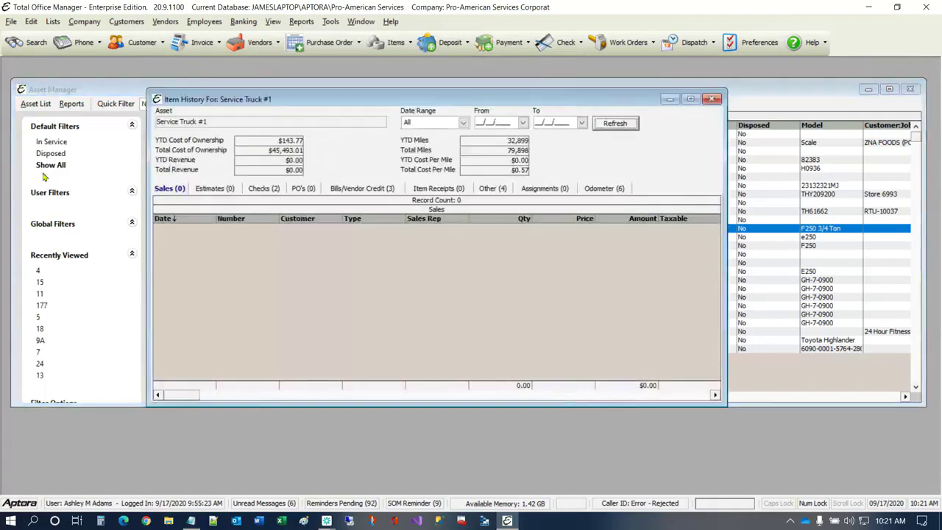
left_click(211, 190)
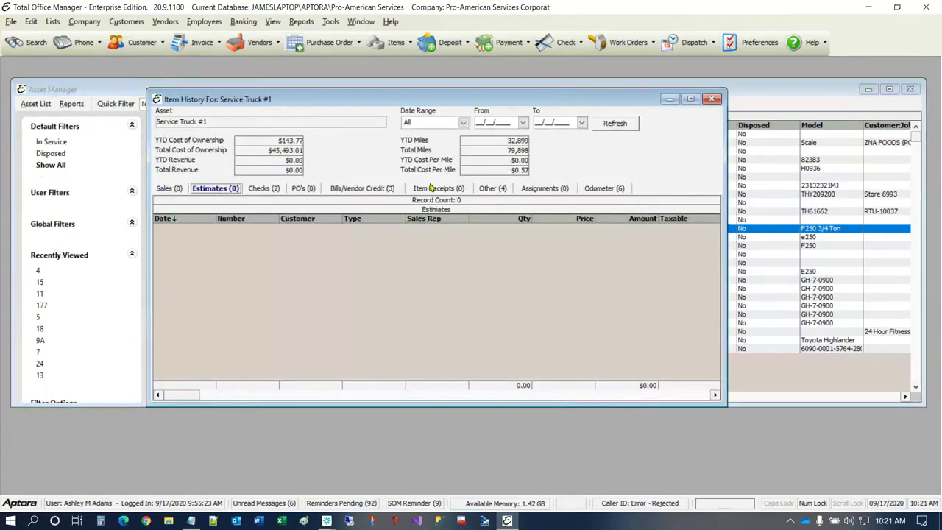
left_click(365, 190)
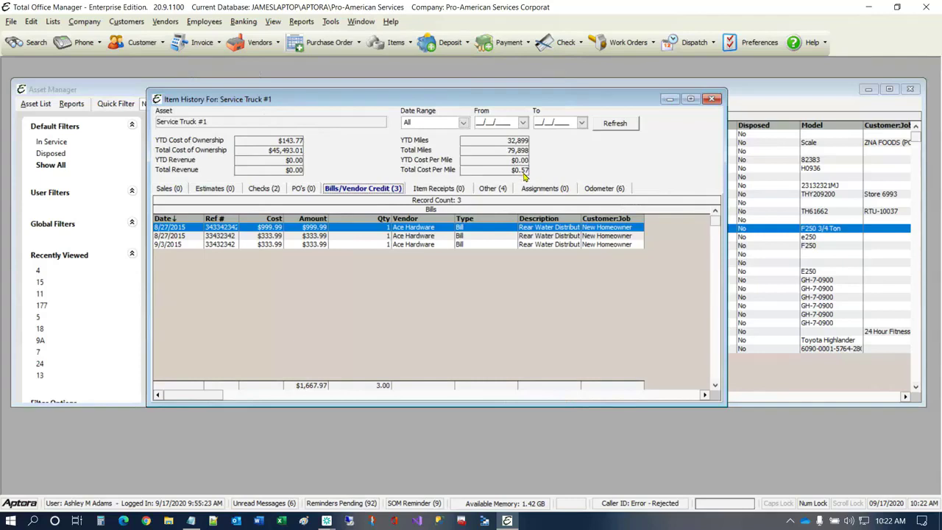
key("ctrl")
left_click(606, 189)
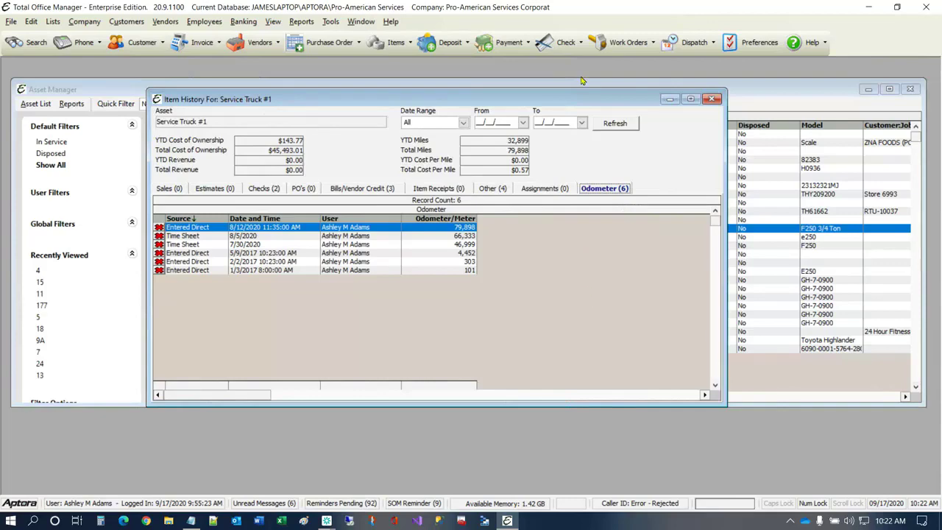
left_click_drag(575, 91, 677, 64)
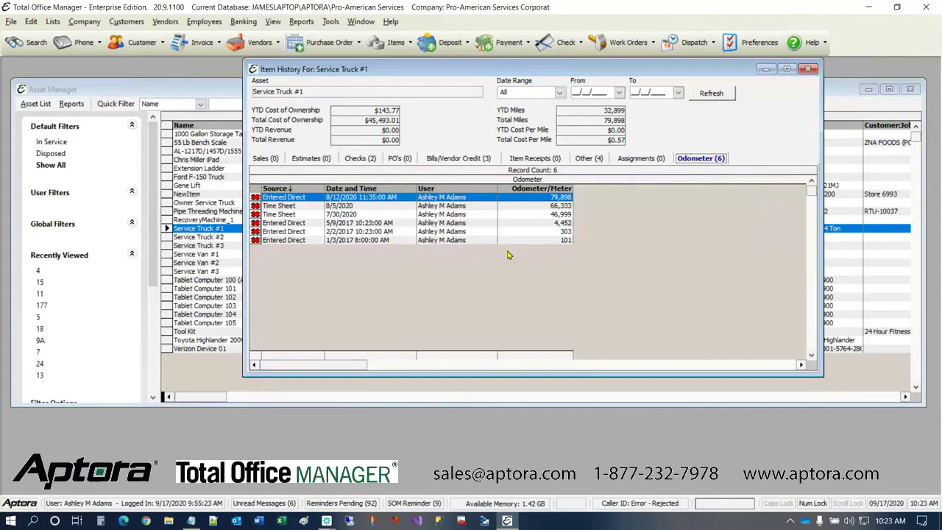
left_click(327, 520)
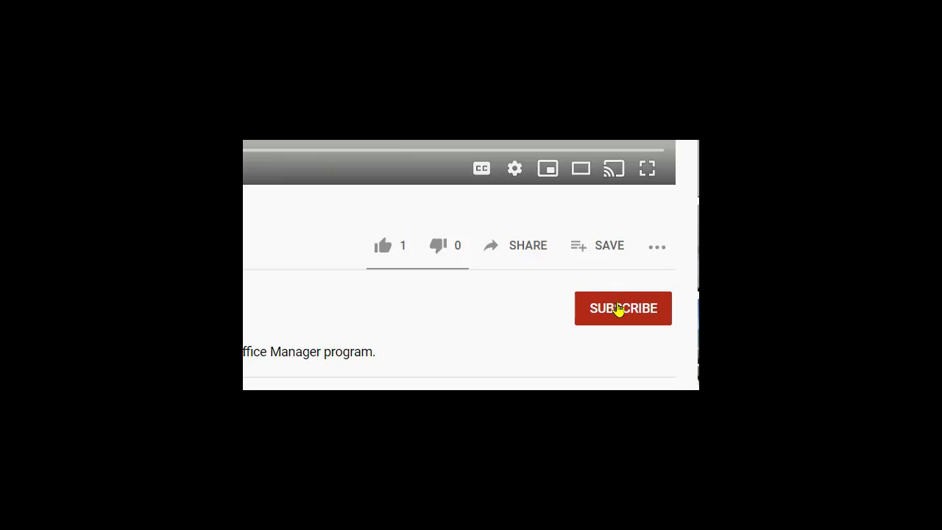
left_click(619, 310)
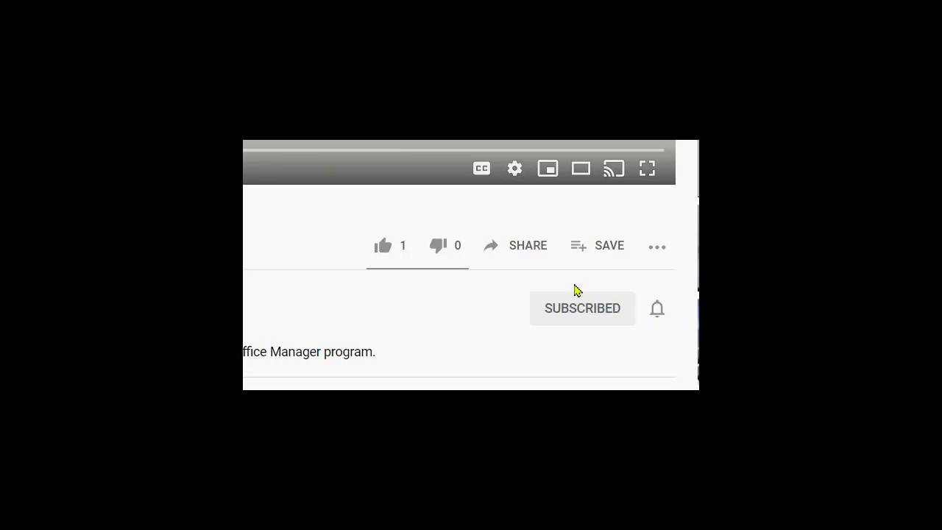
left_click(392, 247)
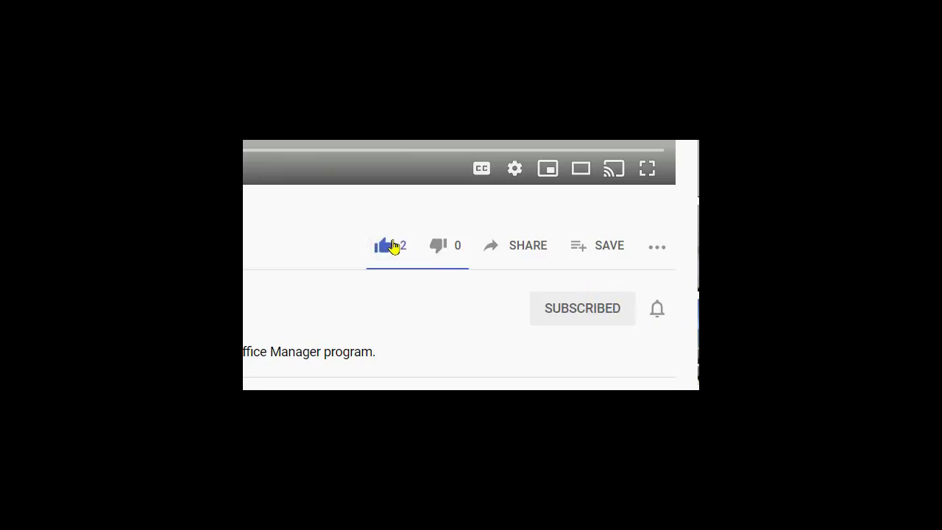